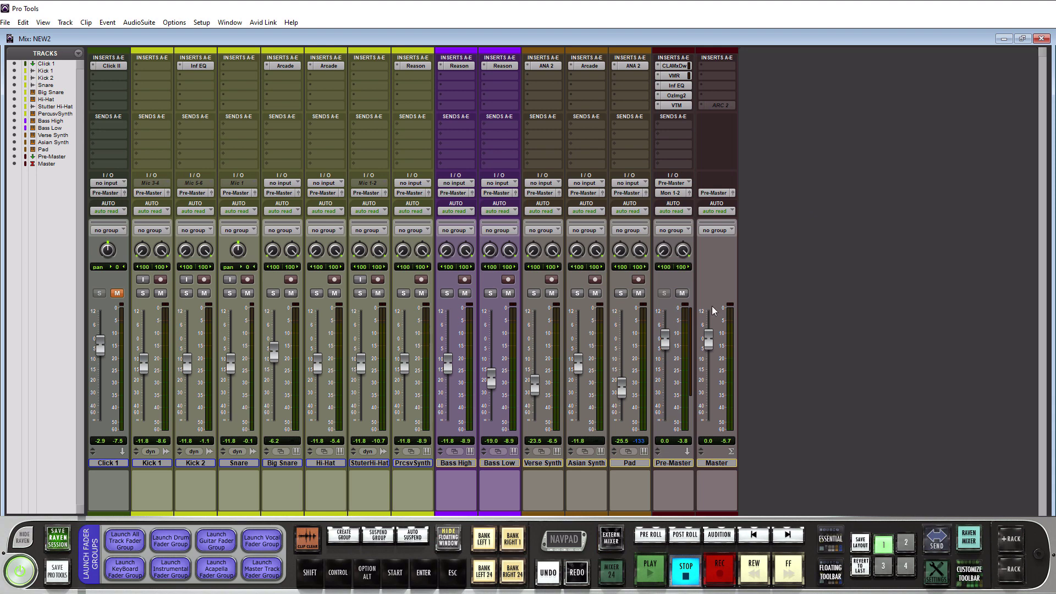
Create one new track of type Basic Folder in the session.
click(65, 24)
click(70, 32)
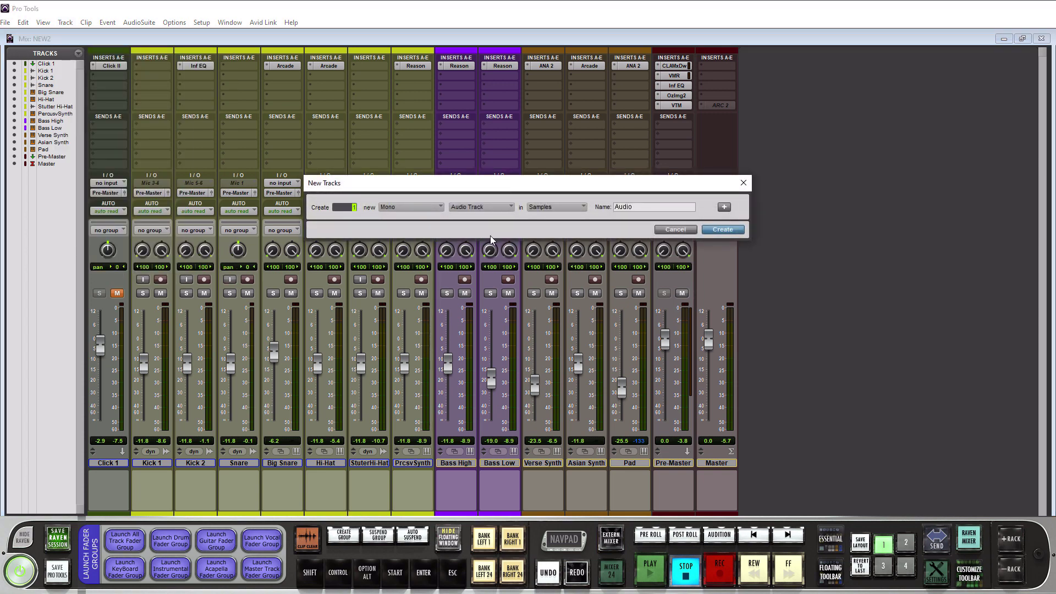
click(743, 183)
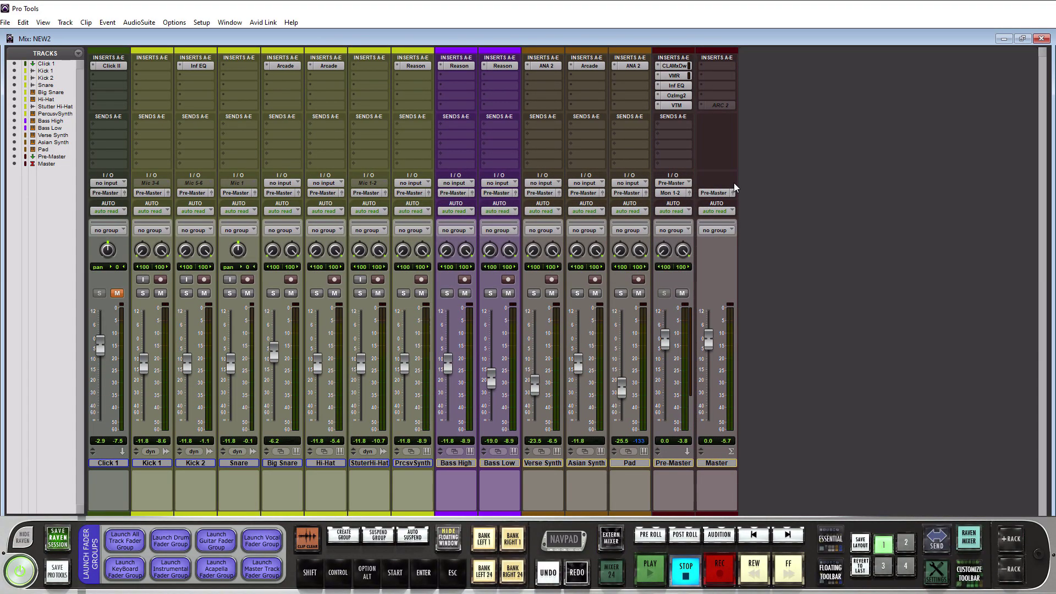
key(ctrl+shift+n)
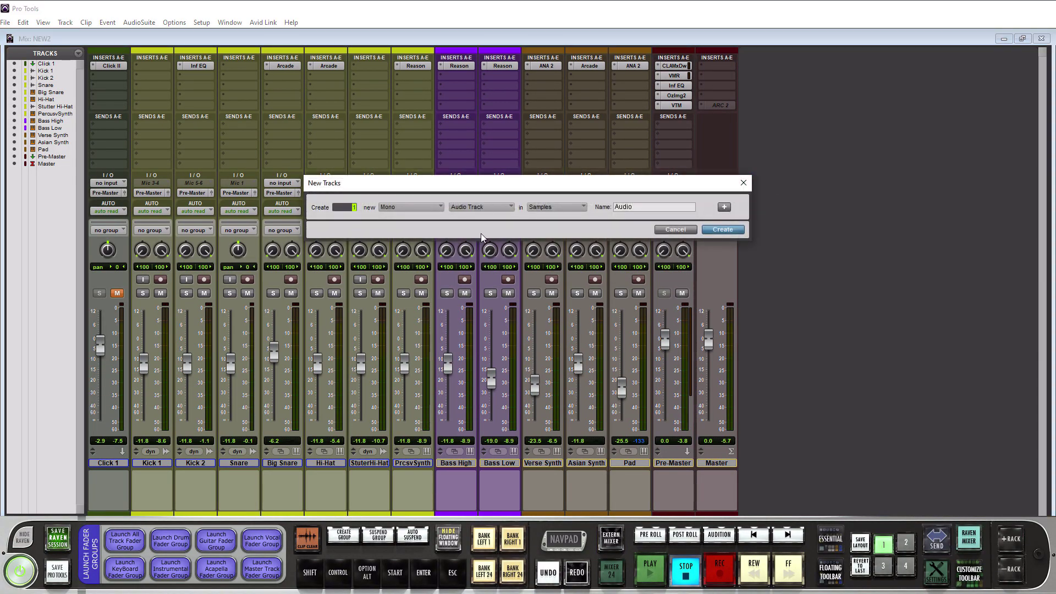
click(506, 214)
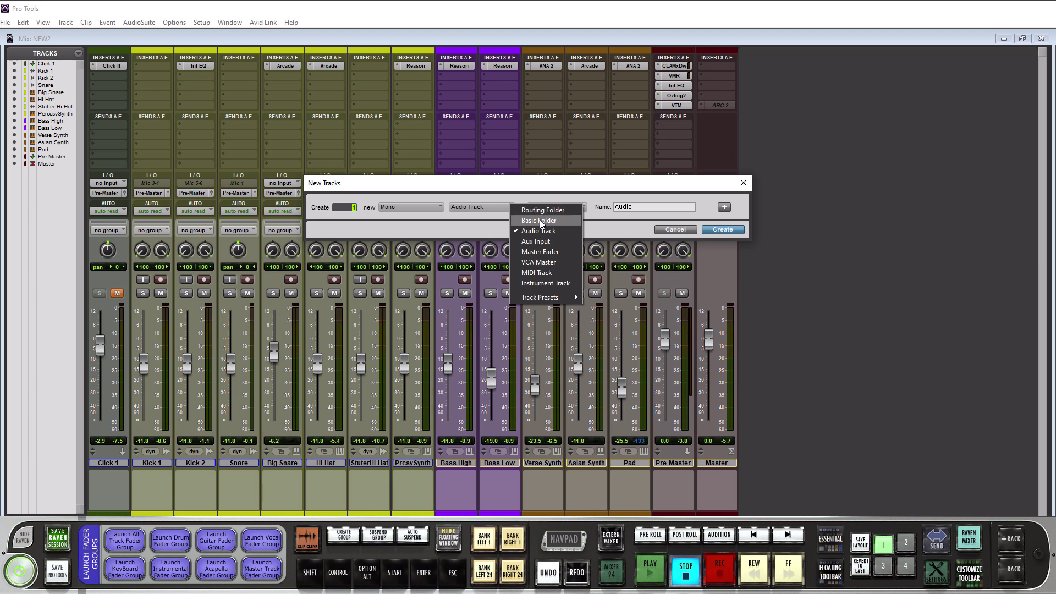
click(540, 220)
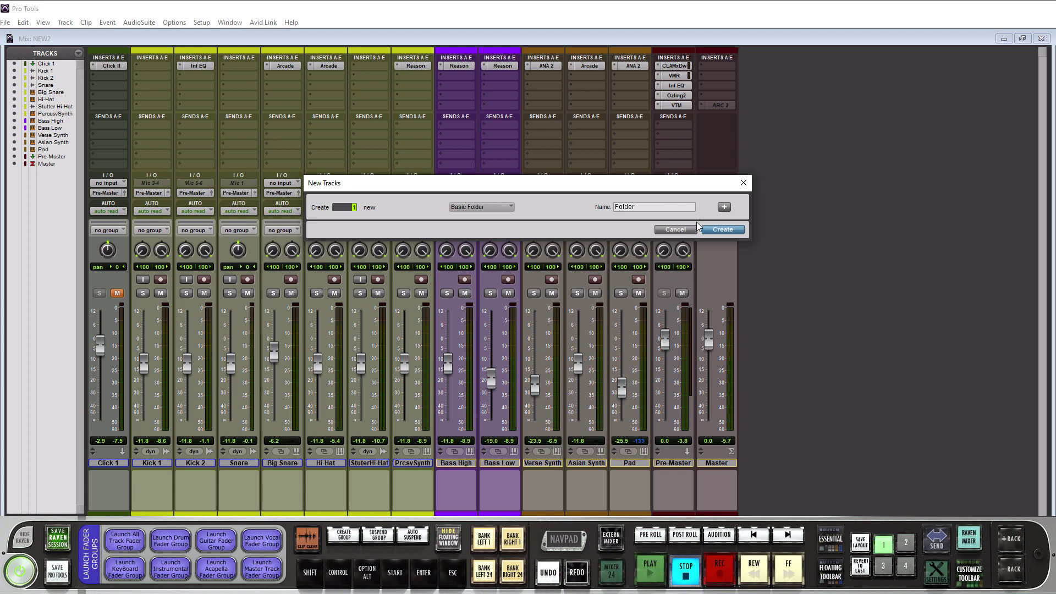
click(722, 230)
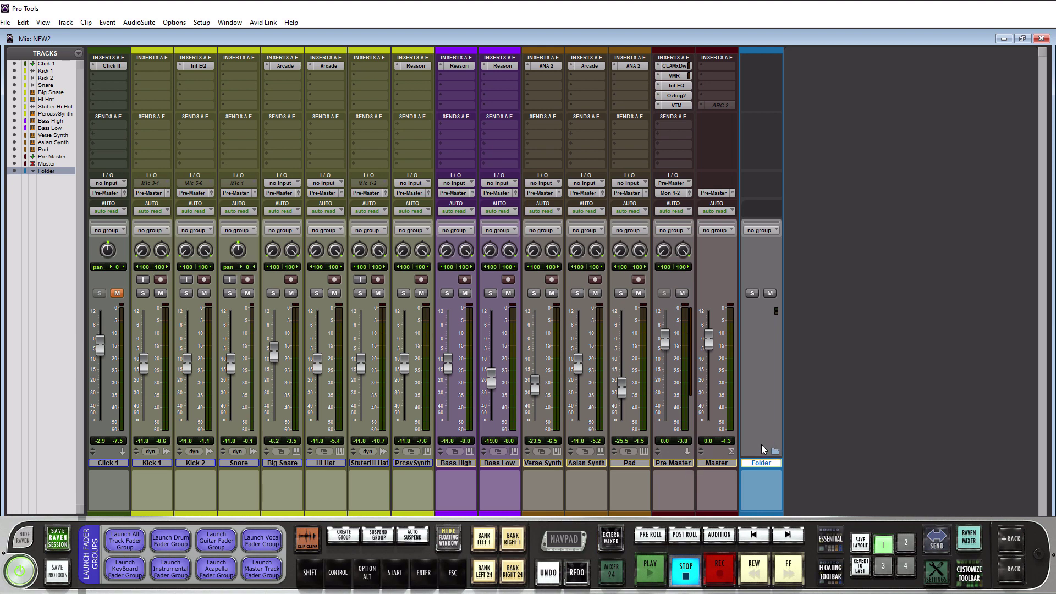
Move the Verse Synth, Asian Synth and Pad tracks into the Folder track.
click(542, 463)
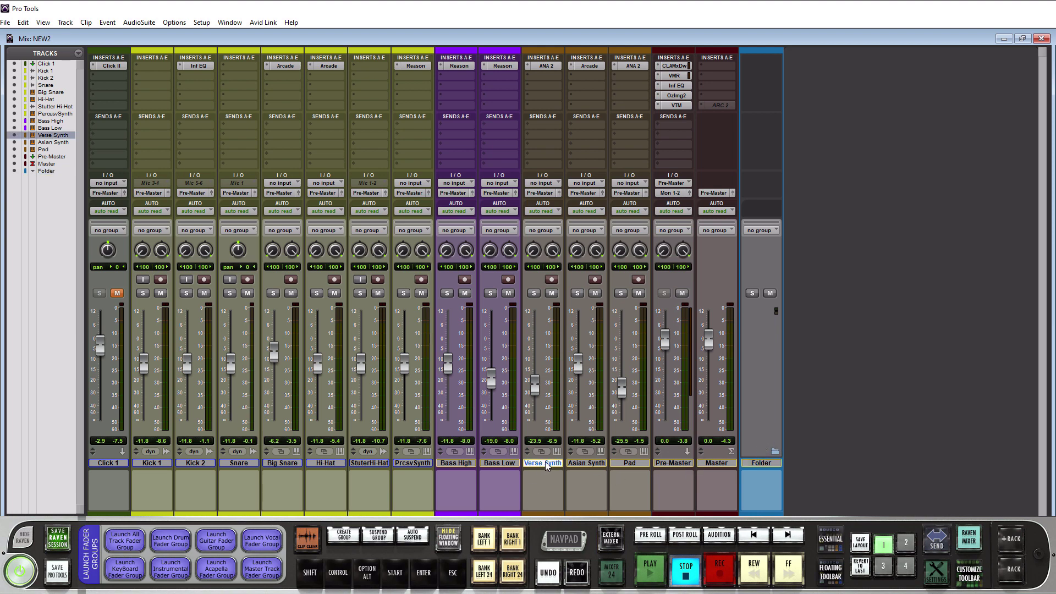
shift+click(604, 464)
shift+click(632, 463)
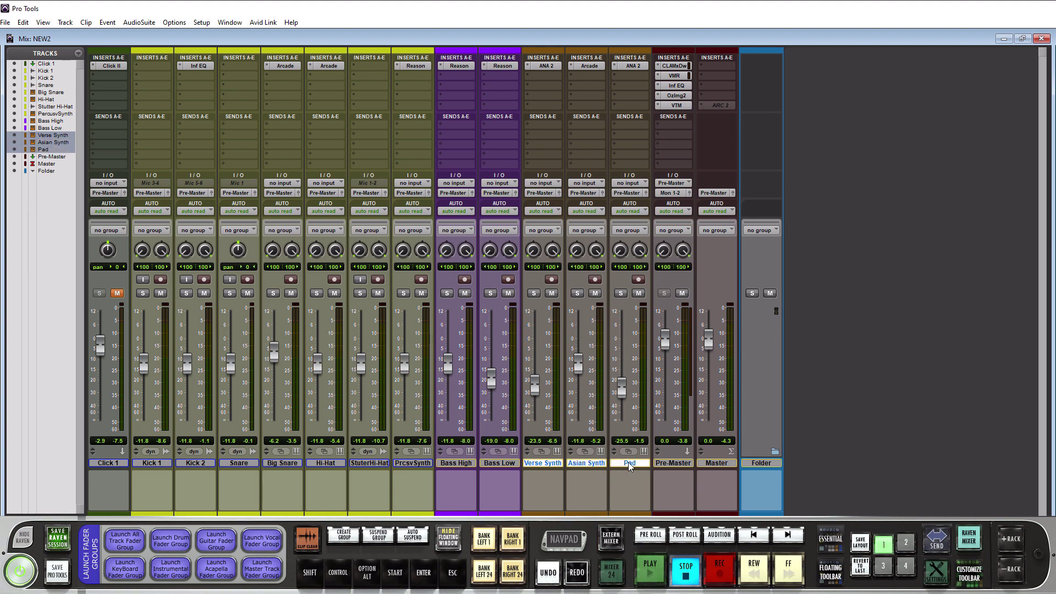
drag(629, 463, 770, 462)
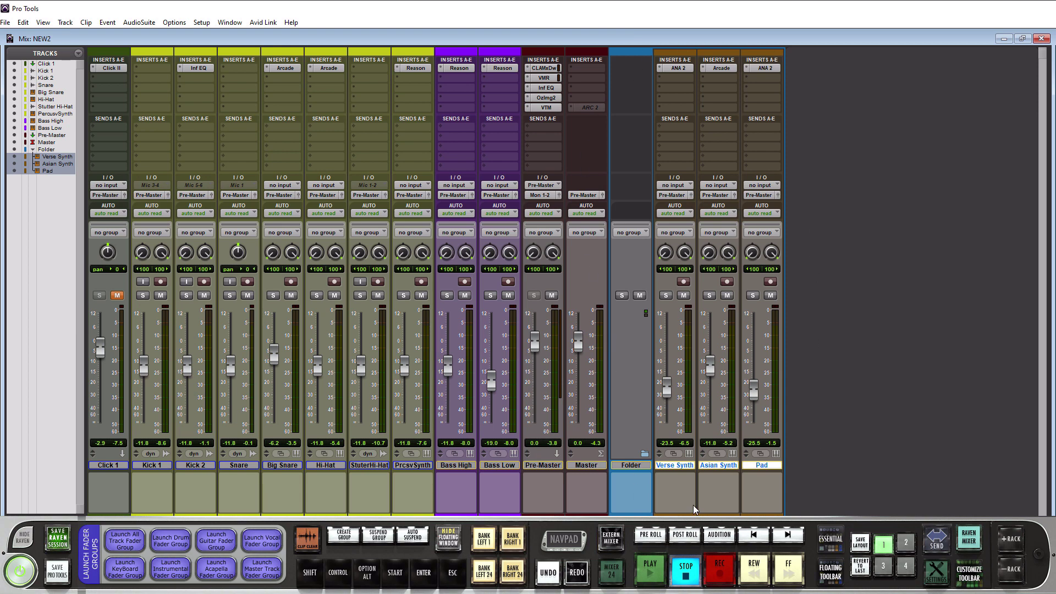
click(645, 454)
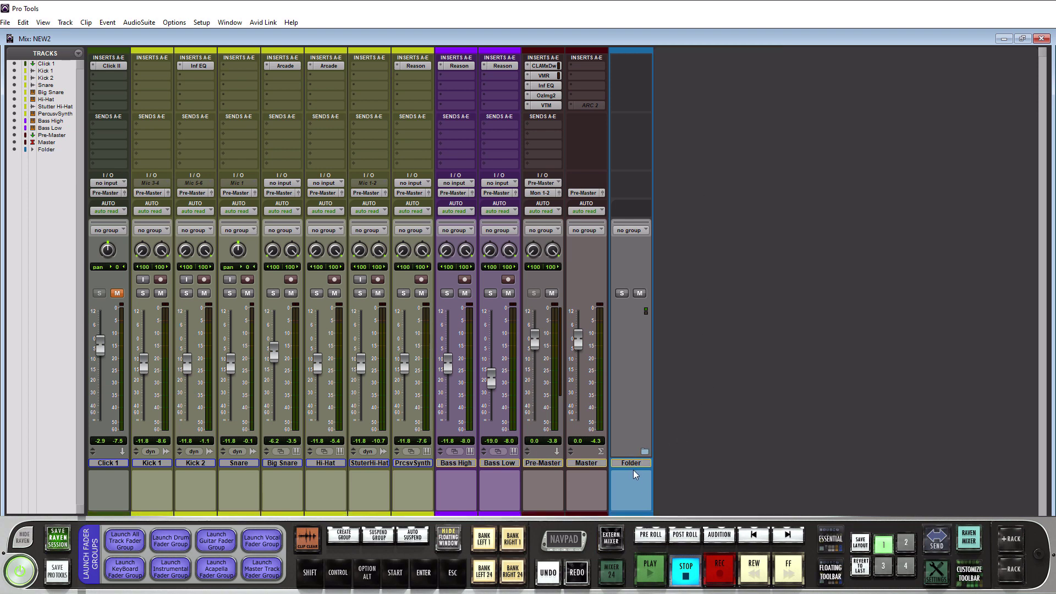
click(644, 452)
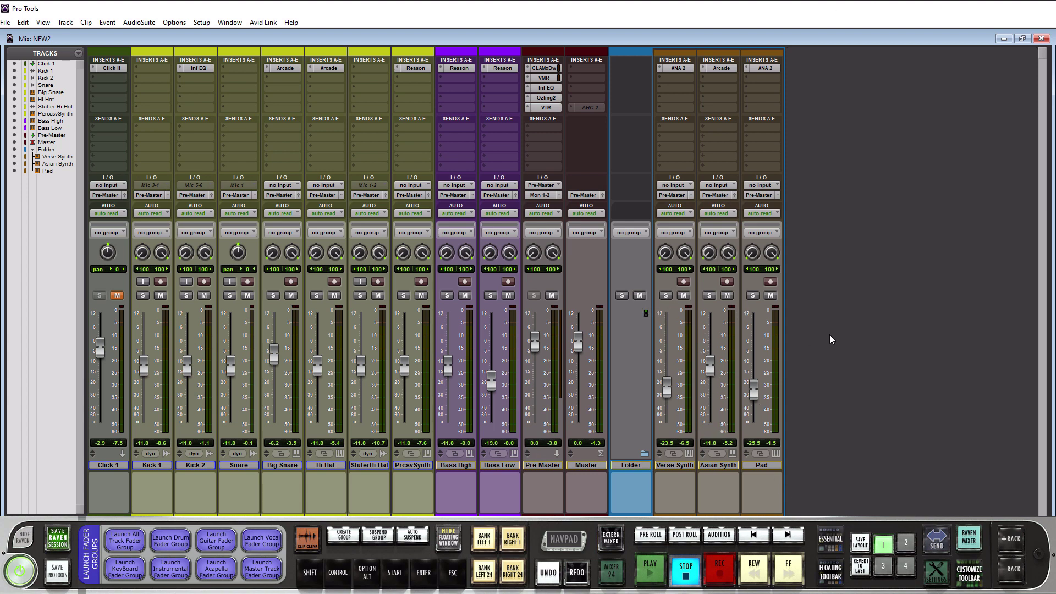
key(space)
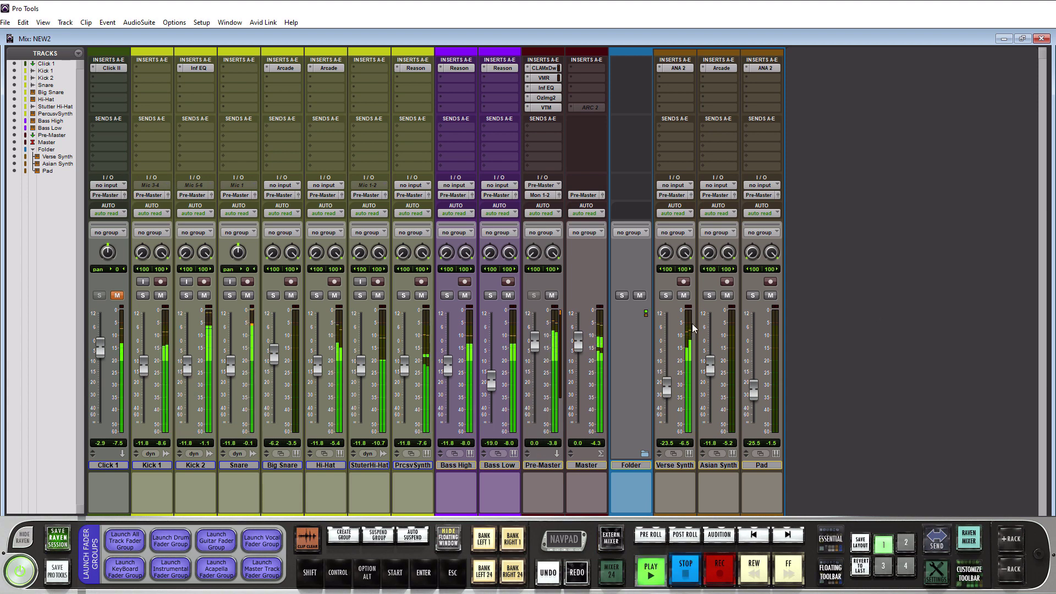
click(640, 296)
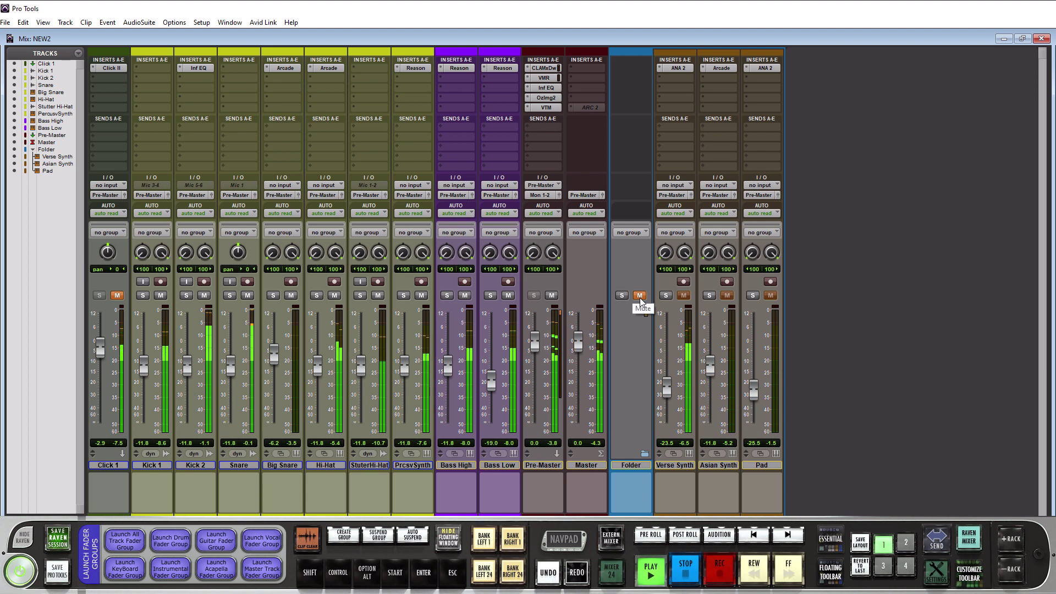
click(640, 298)
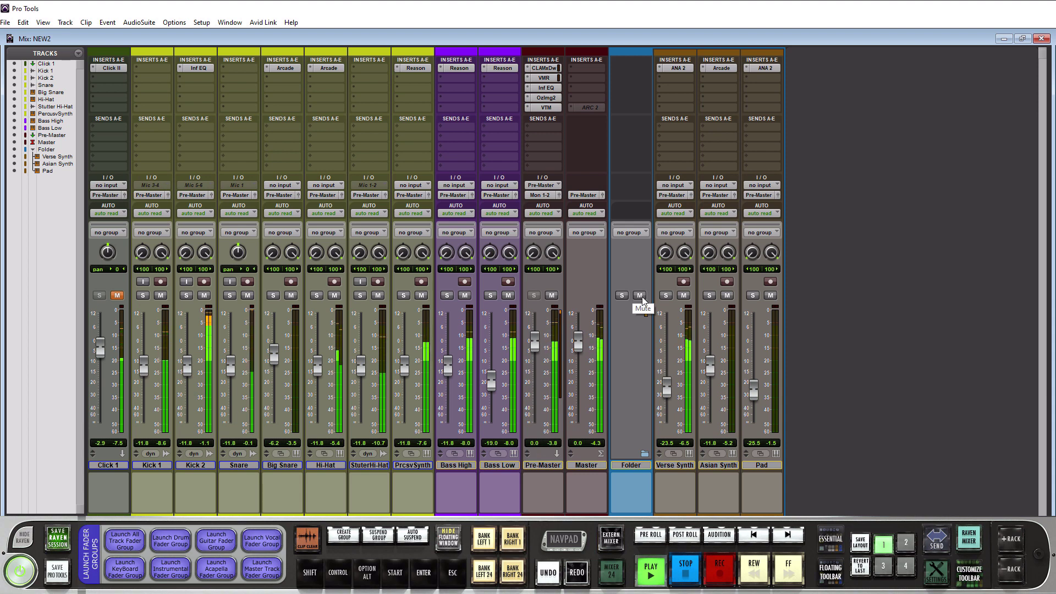
click(640, 296)
click(640, 296)
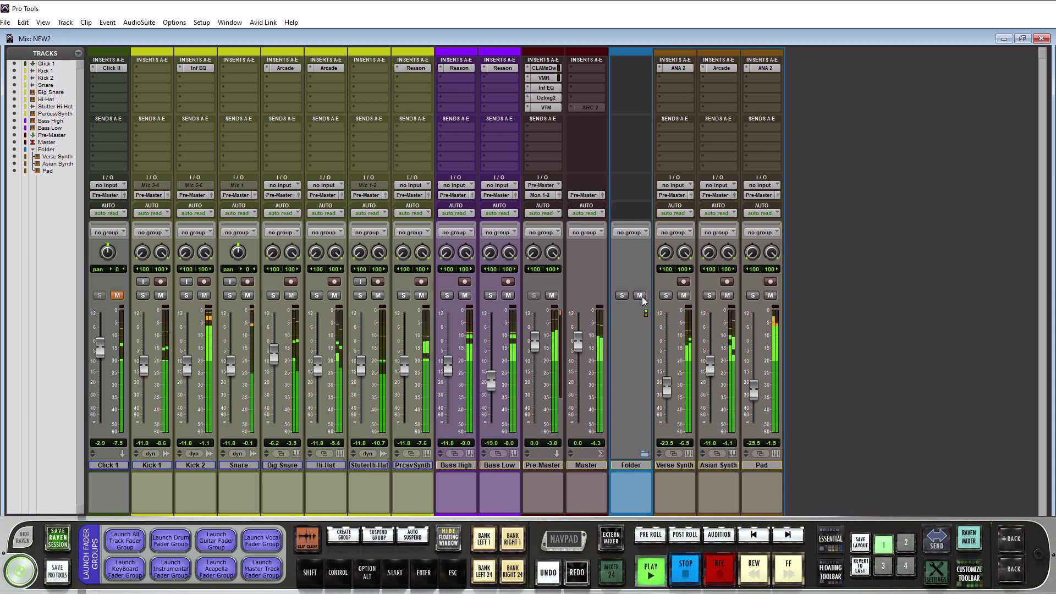
click(640, 296)
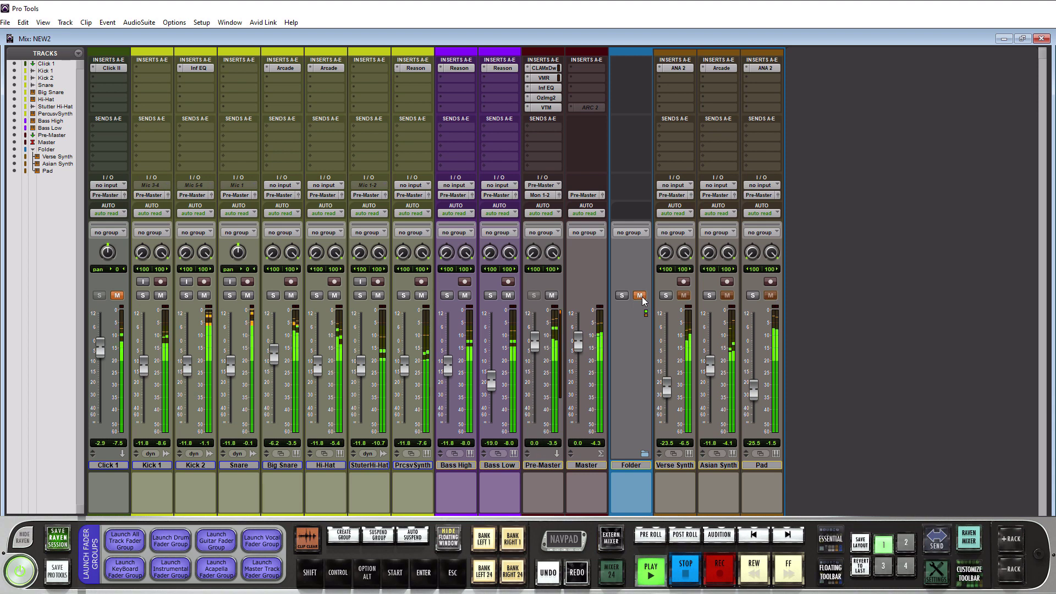
click(640, 295)
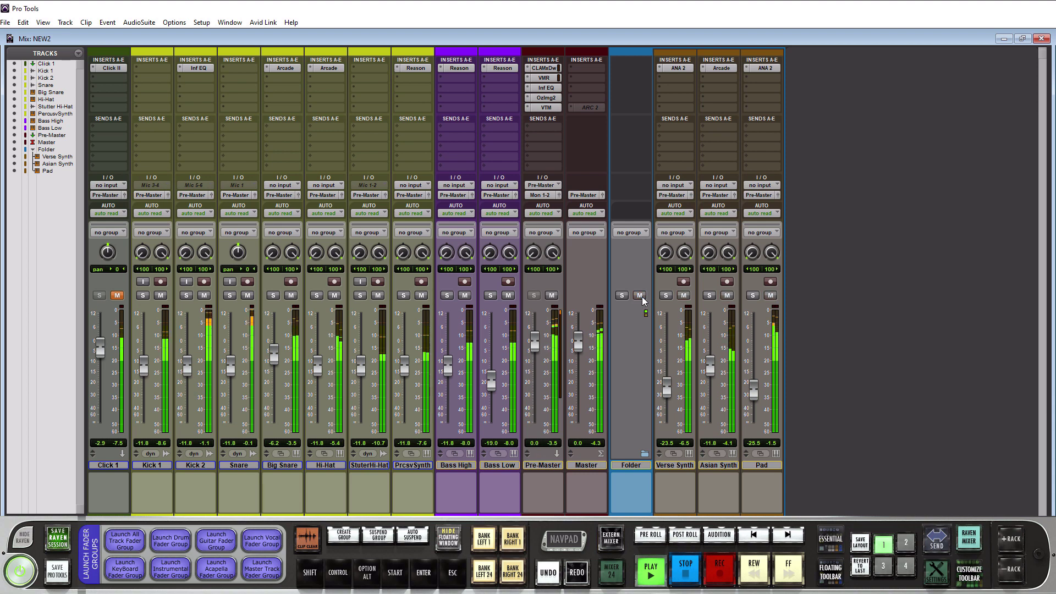
key(space)
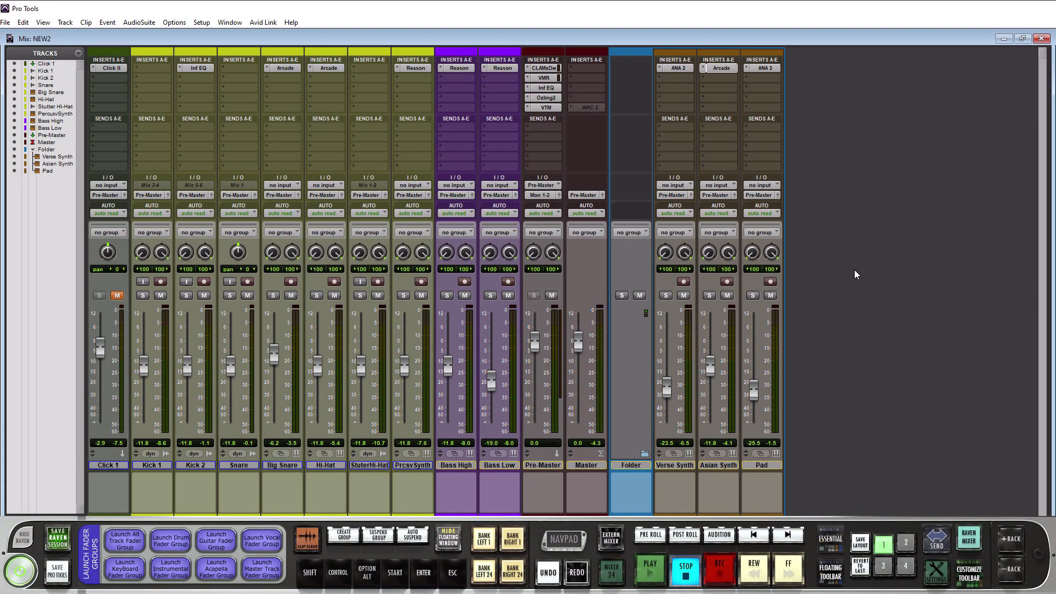
Create a new Routing Folder track, Folder 1, with Ctrl+Shift+N.
key(ctrl+shift+n)
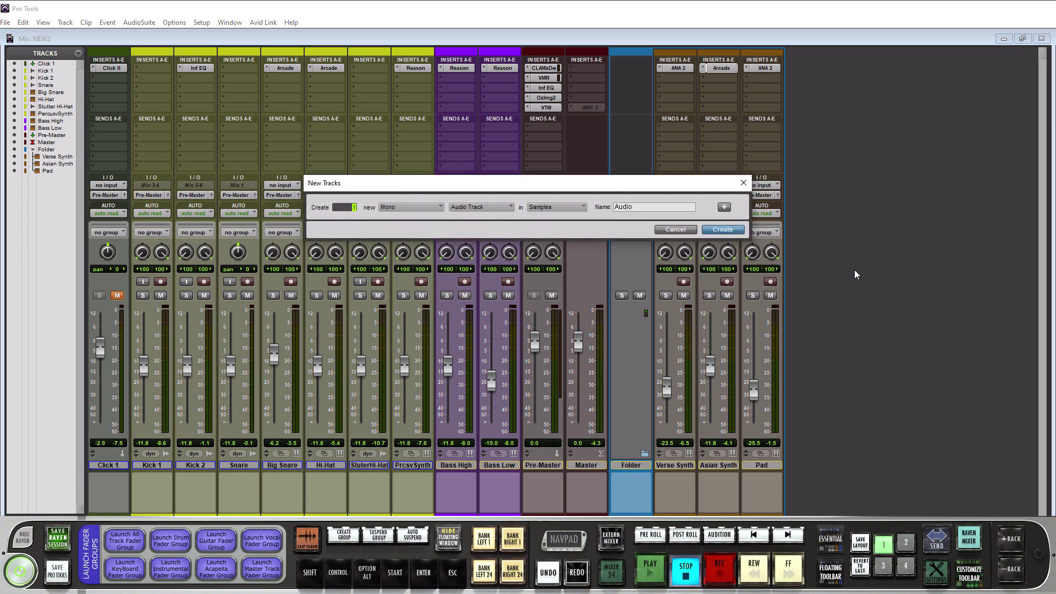
click(509, 203)
click(536, 213)
click(714, 232)
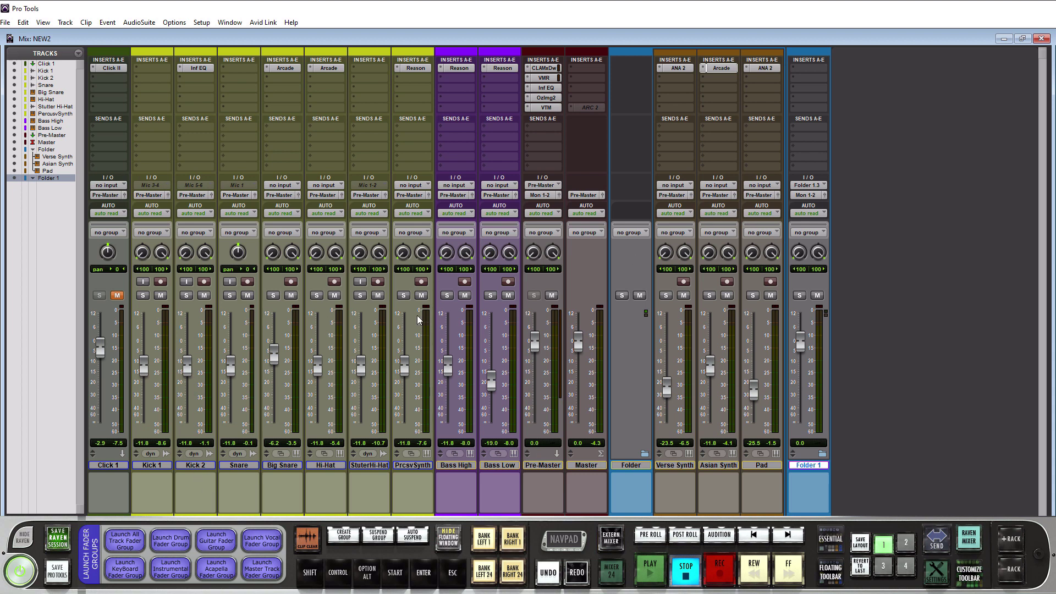
Nest the seven tracks from Kick 1 through PrcsvSynth inside the Folder 1 routing folder.
click(160, 465)
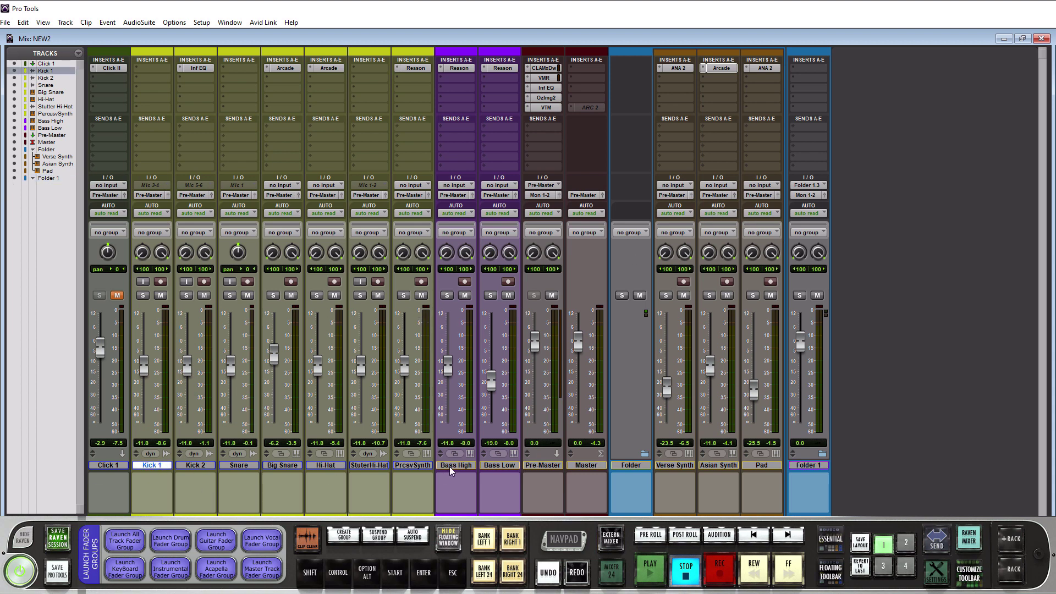
shift+click(414, 465)
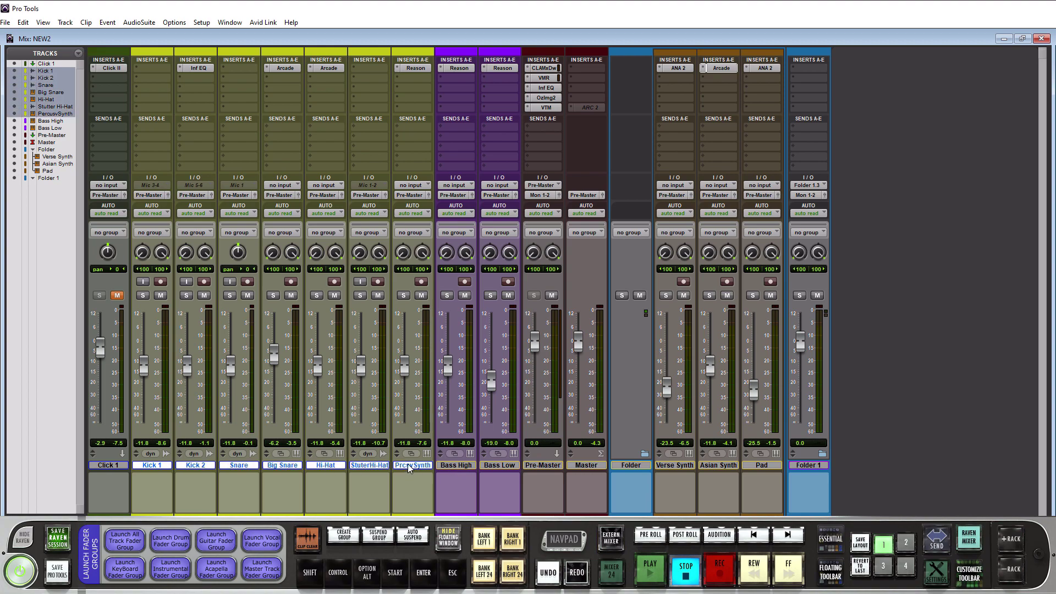
drag(407, 465, 808, 465)
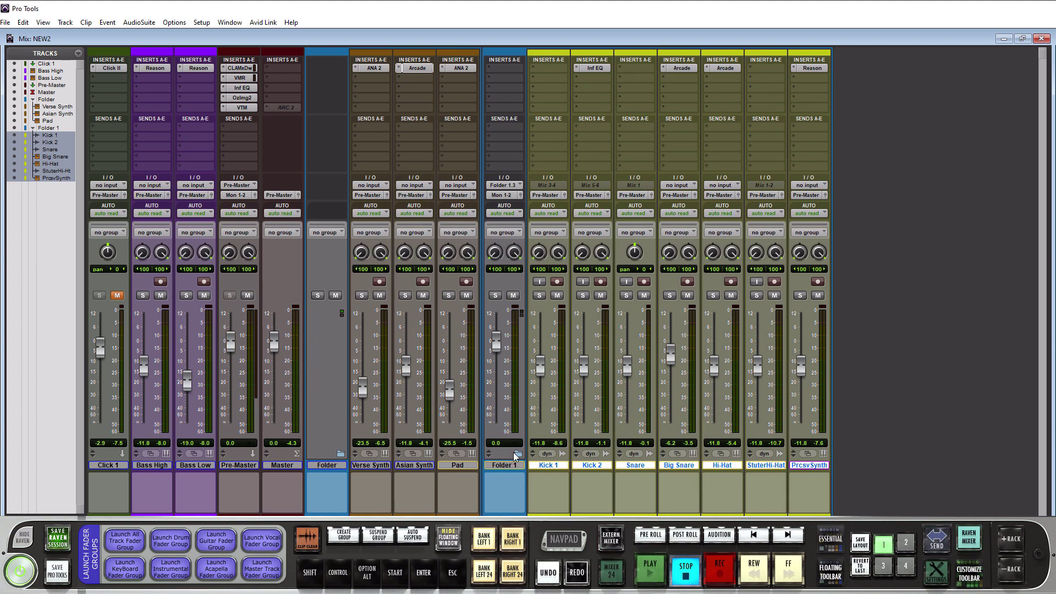
Toggle Folder 1 closed and open again, and check Kick 1's output routing without changing it.
click(518, 455)
click(518, 455)
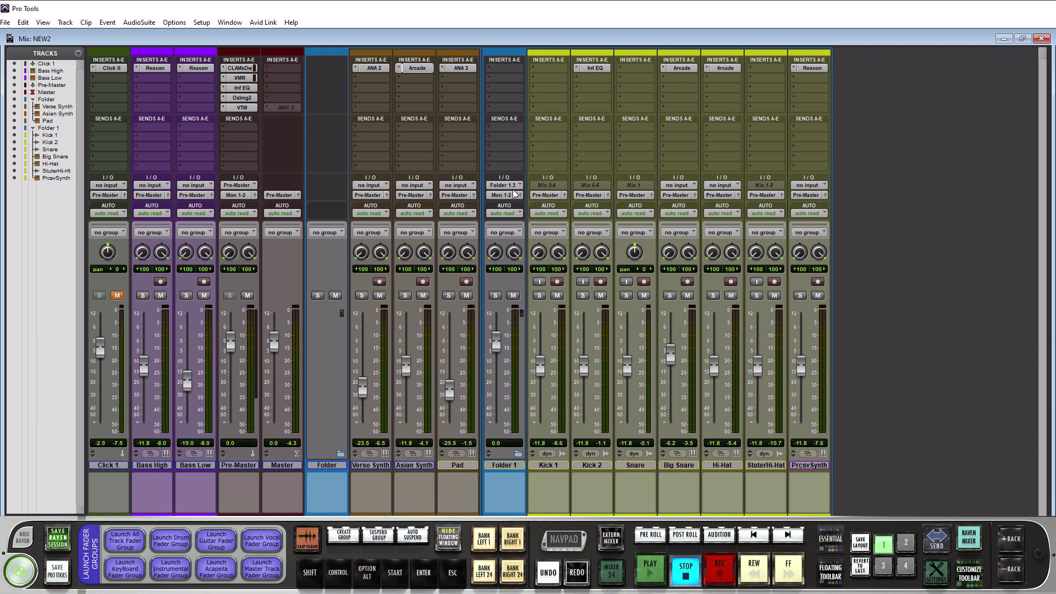
click(538, 196)
mouse_move(574, 237)
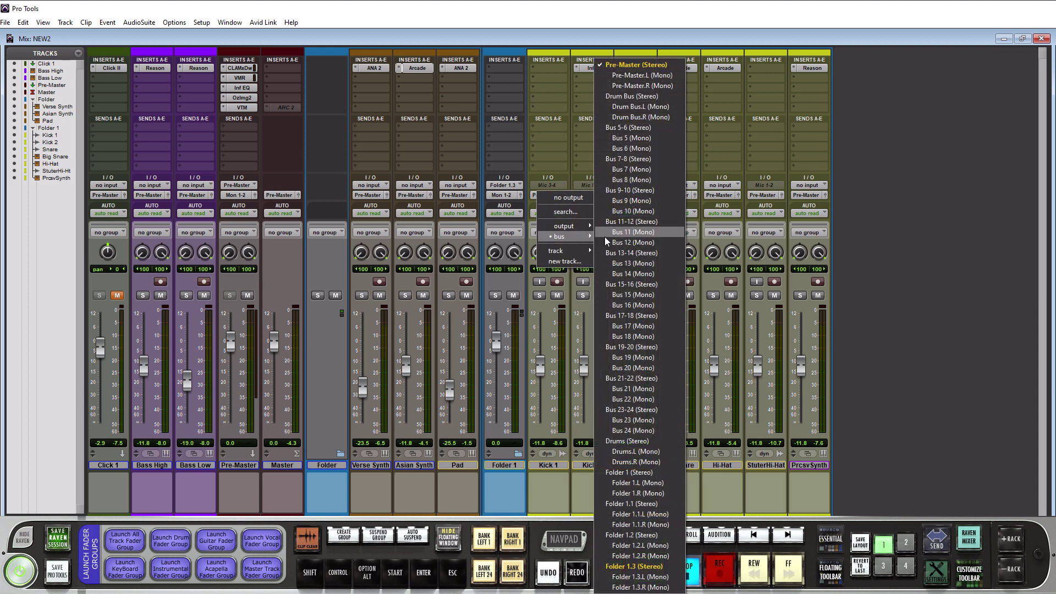
key(Escape)
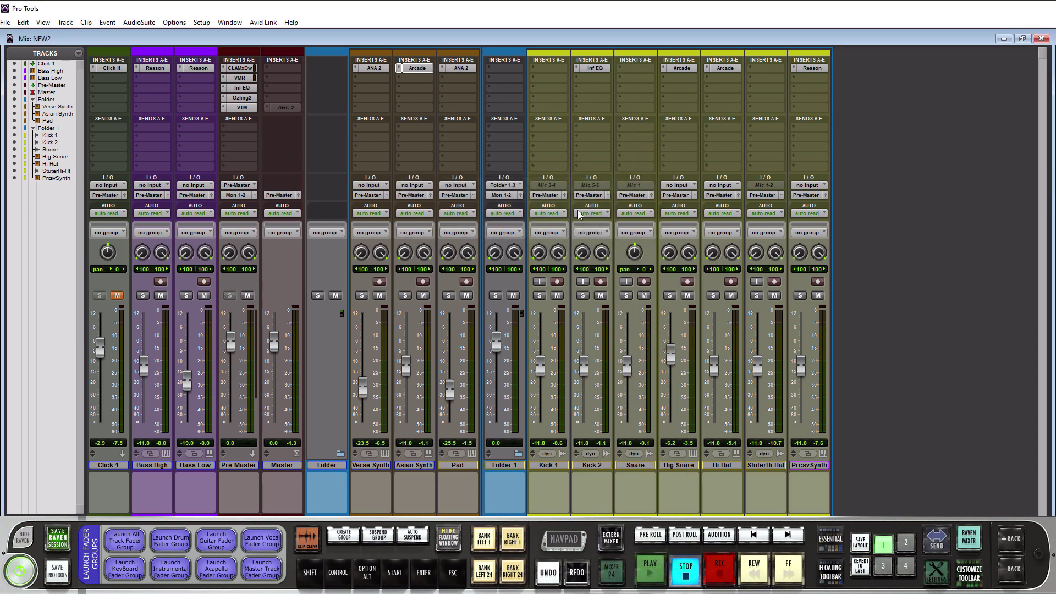
Send the Kick 2, Snare and Big Snare outputs to the Folder 1.3 bus.
click(587, 196)
mouse_move(611, 237)
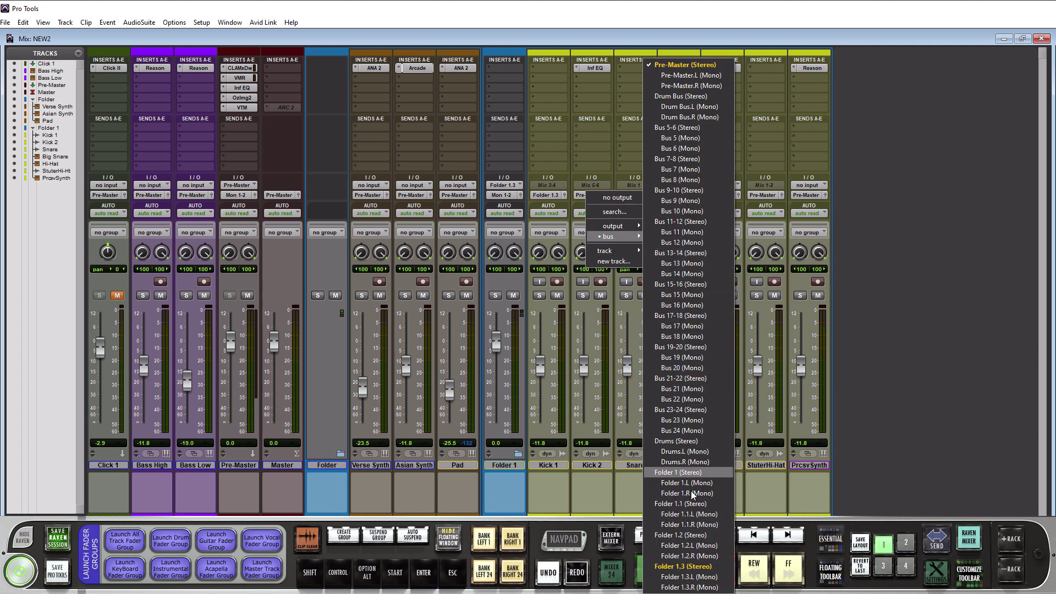
click(684, 566)
click(627, 197)
mouse_move(675, 237)
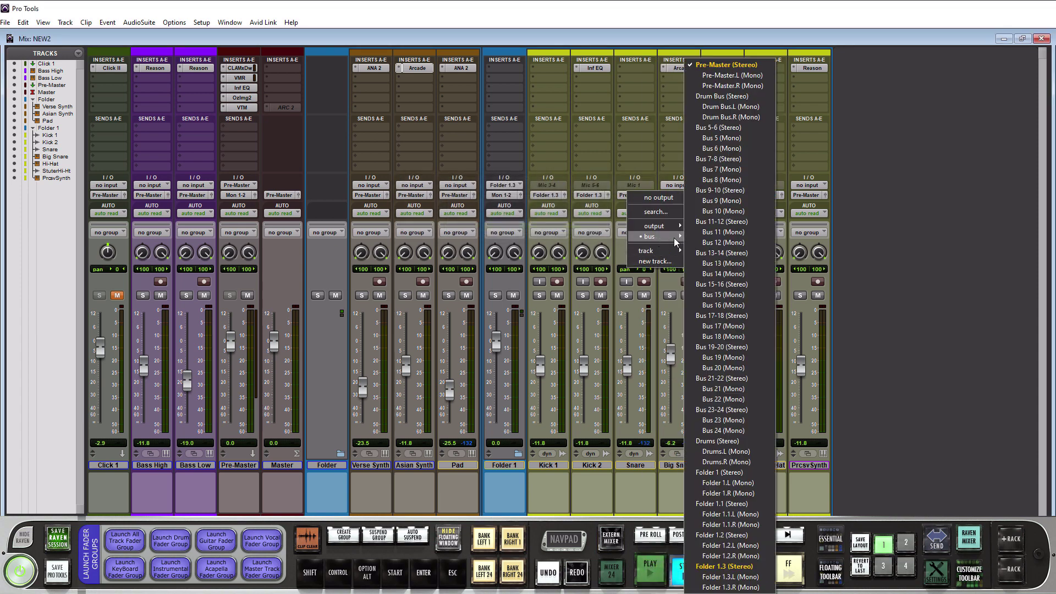
click(738, 567)
click(672, 195)
mouse_move(717, 238)
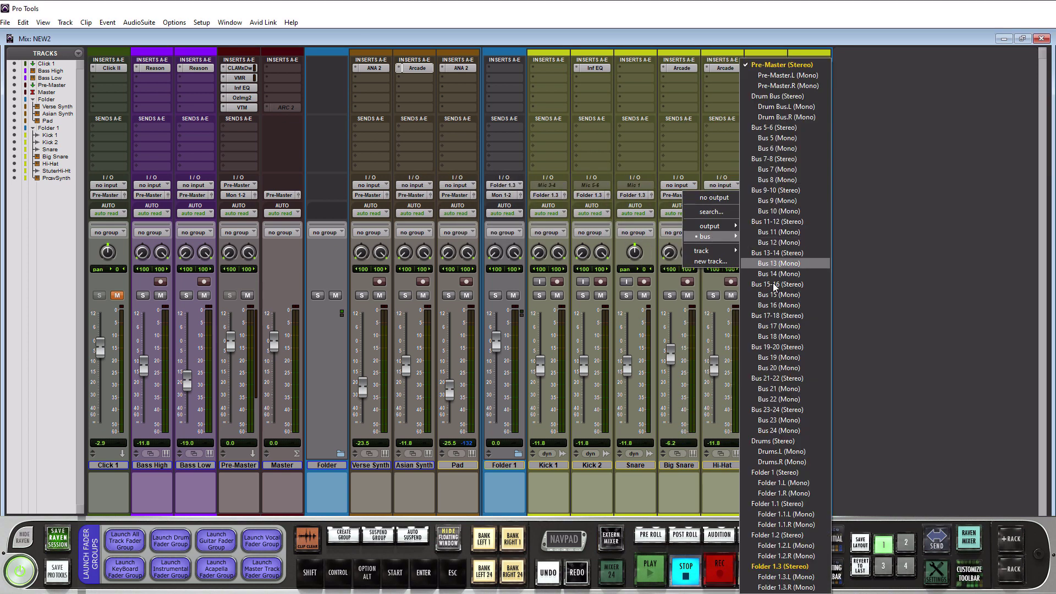
click(780, 567)
Send the Hi-Hat, StuterHi-Hat and PrcsvSynth outputs to the Folder 1.3 bus as well.
click(719, 196)
mouse_move(754, 237)
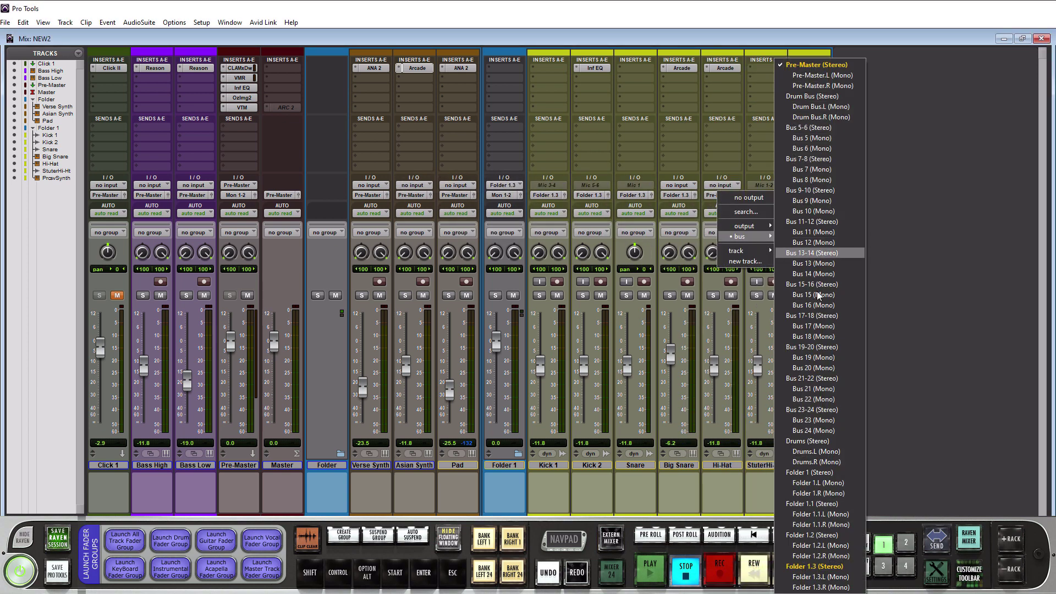
click(828, 566)
click(762, 196)
mouse_move(797, 243)
click(869, 568)
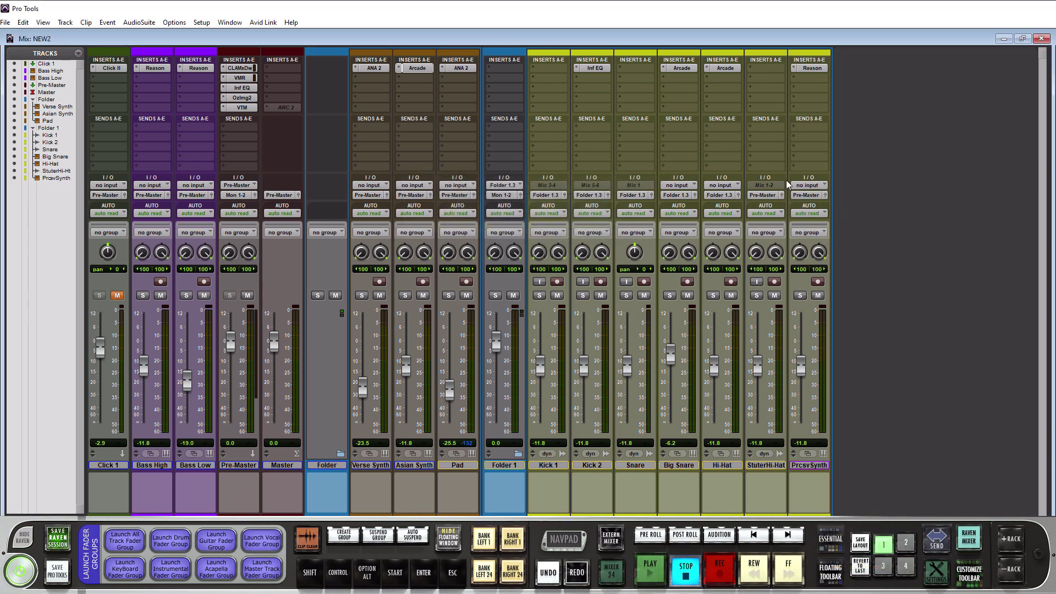
click(806, 196)
mouse_move(830, 237)
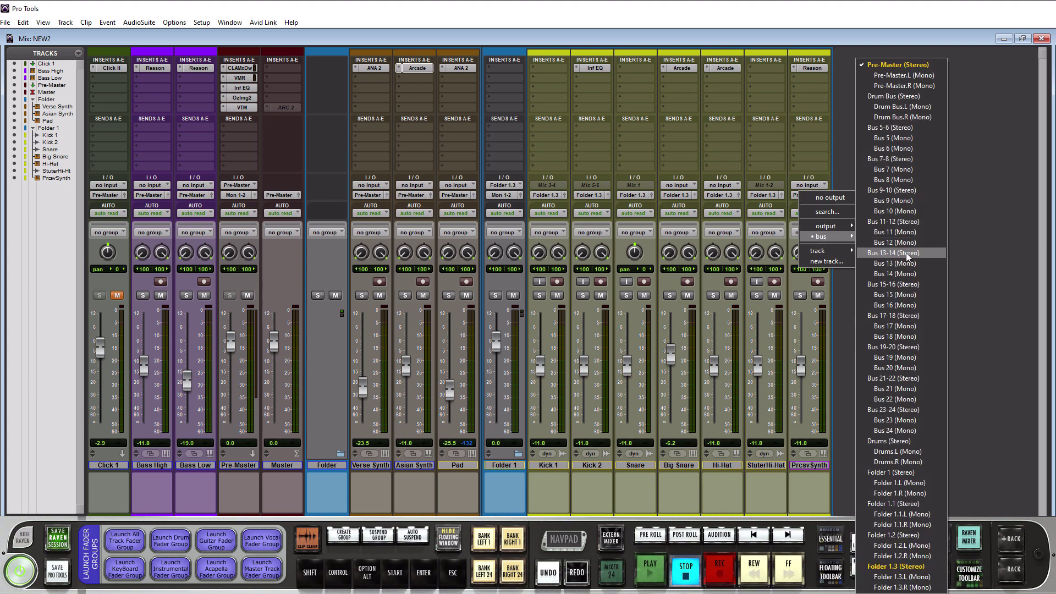
click(902, 571)
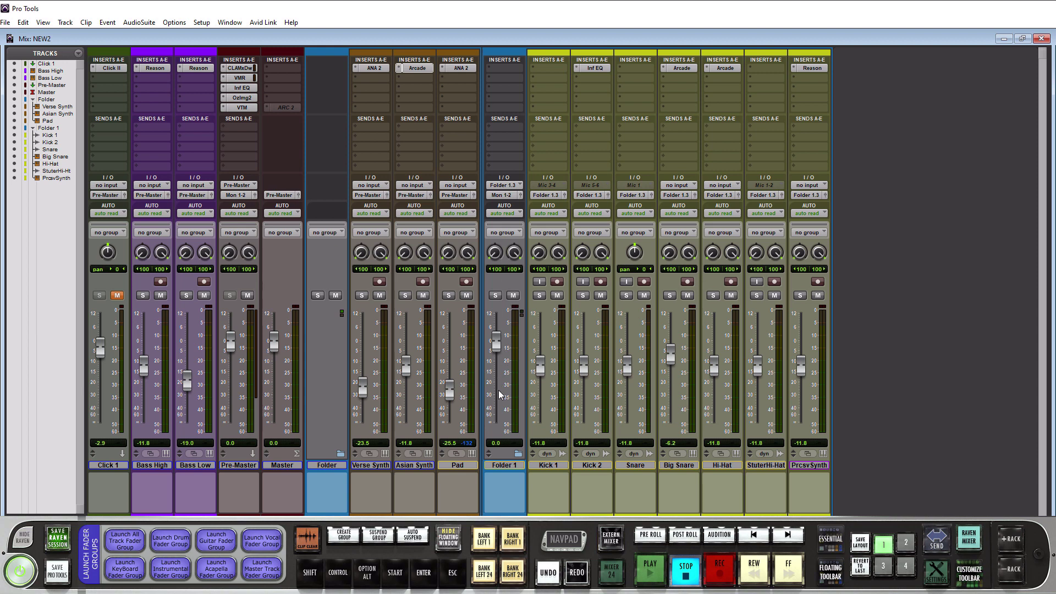
key(space)
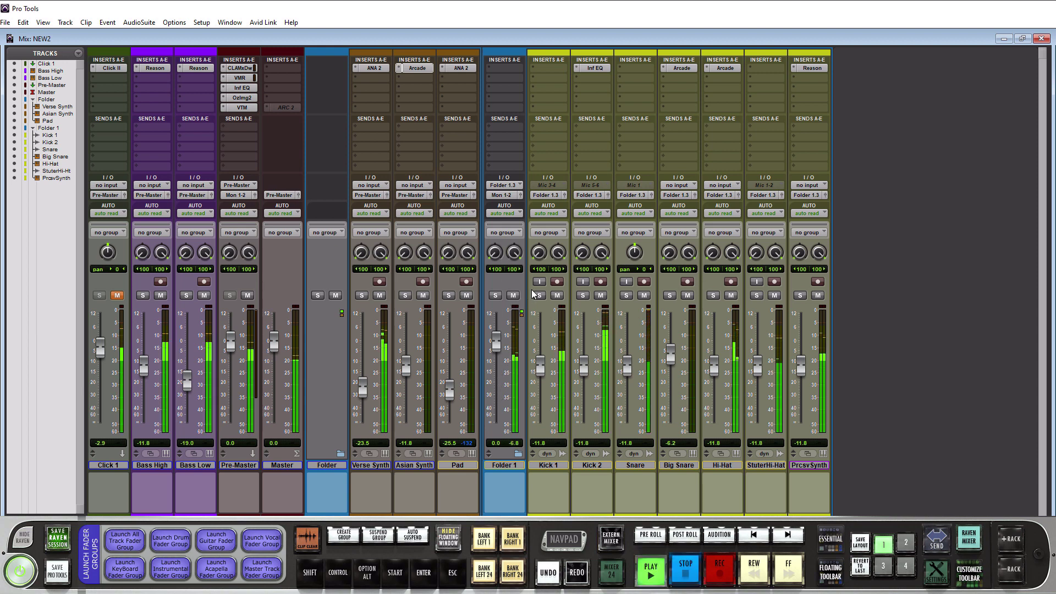
click(513, 296)
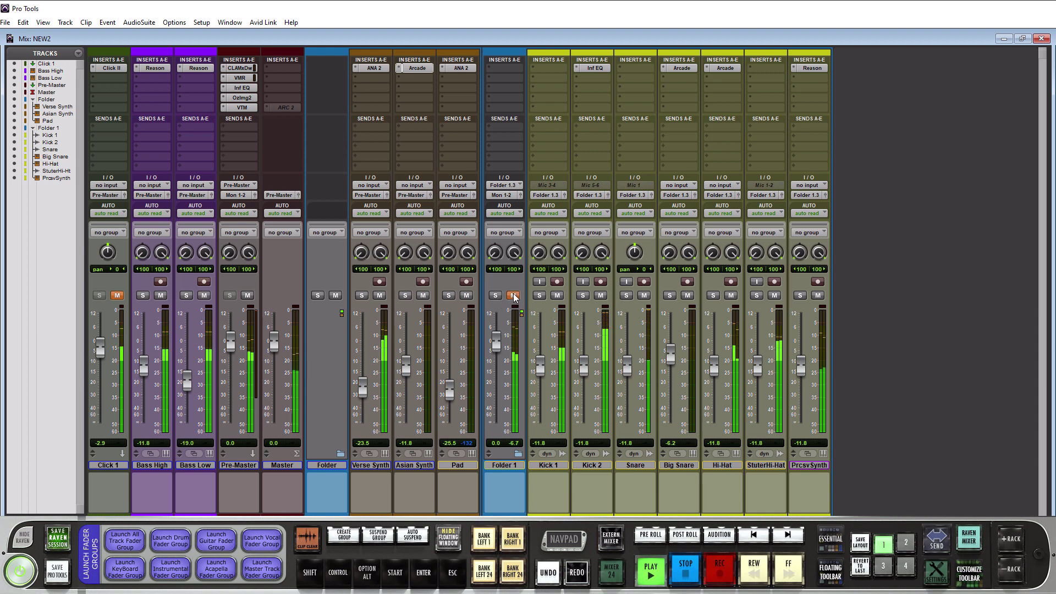
click(513, 295)
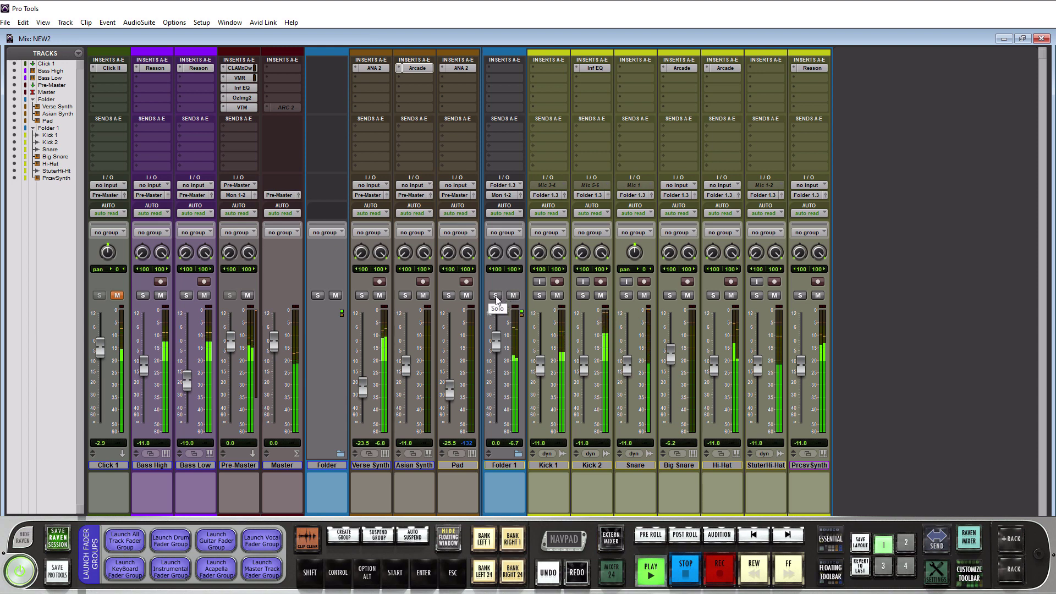
click(496, 296)
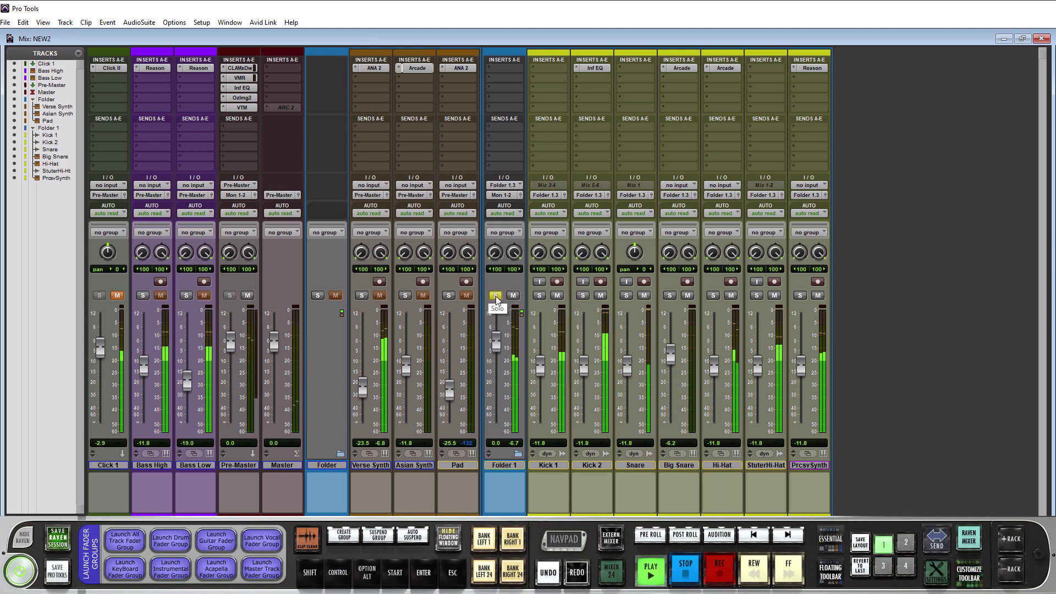
click(496, 296)
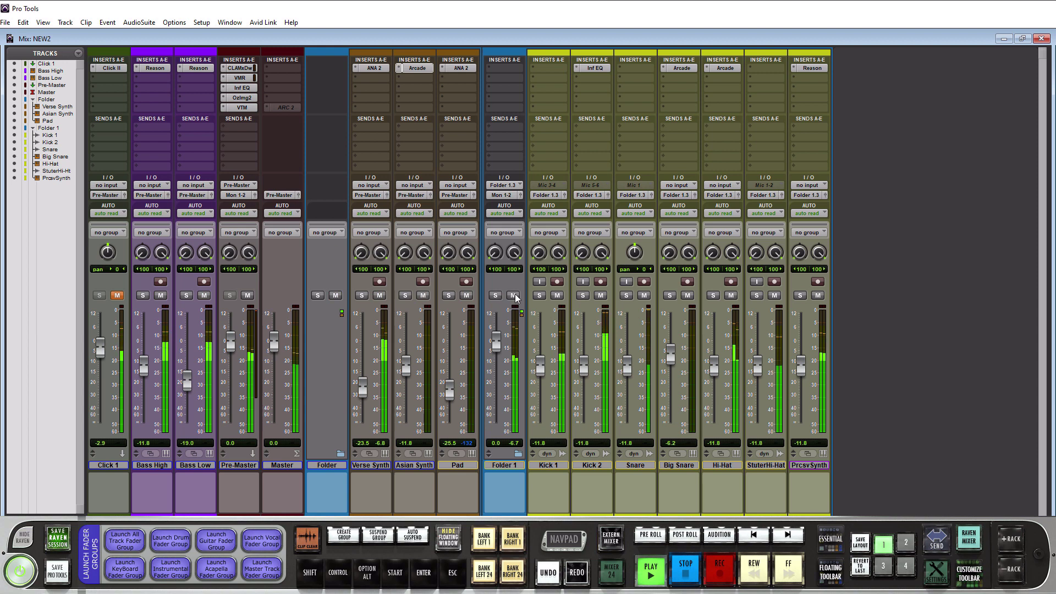
key(space)
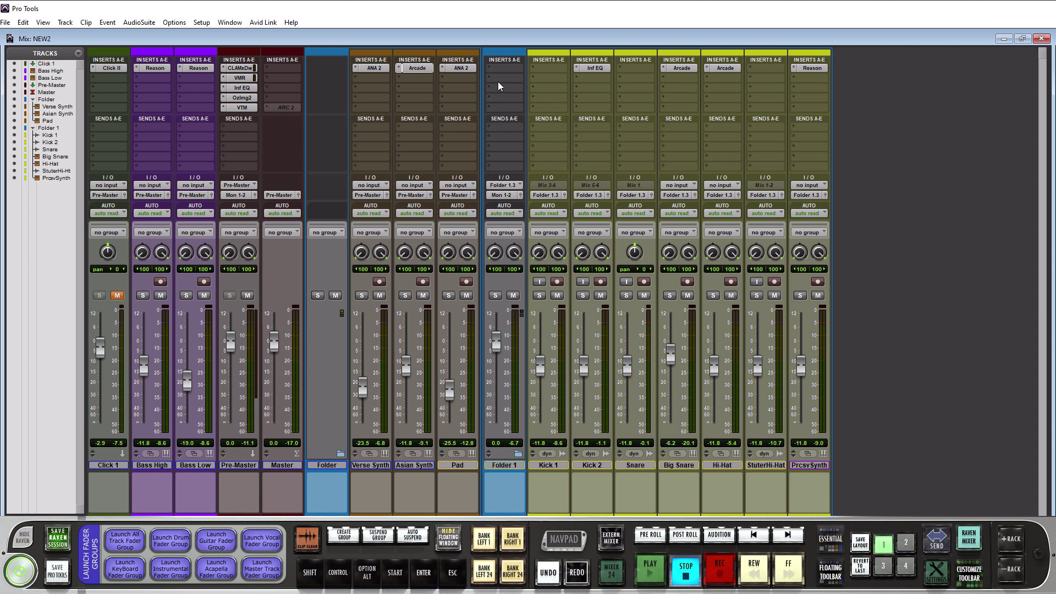
Collapse Folder 1 with its folder icon, hiding Kick 1 through PrcsvSynth.
click(517, 452)
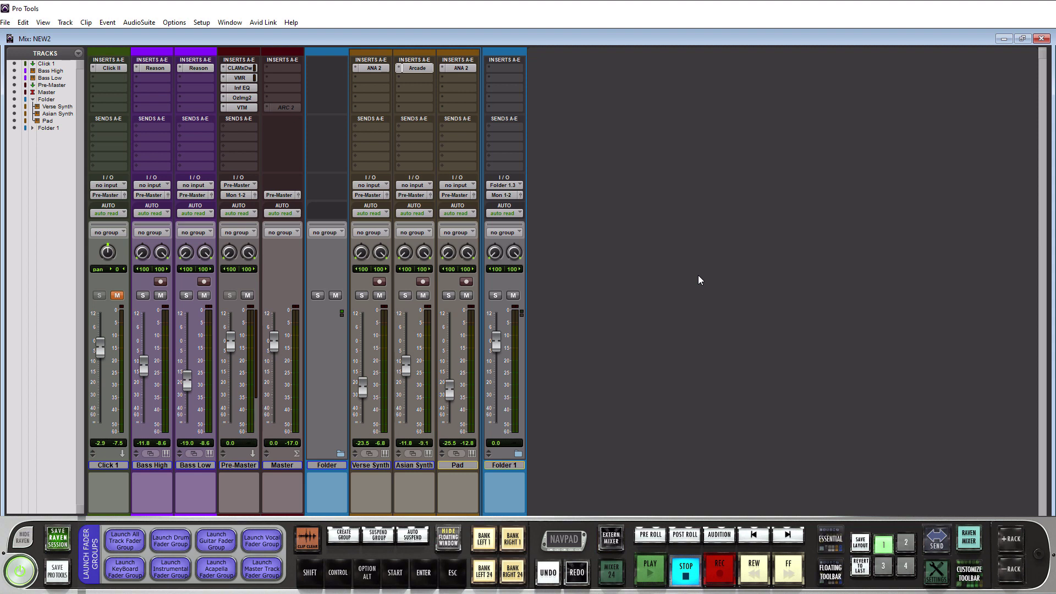
Create a stereo Aux Input track, Aux 1, and place it right after Bass Low.
key(ctrl+shift+n)
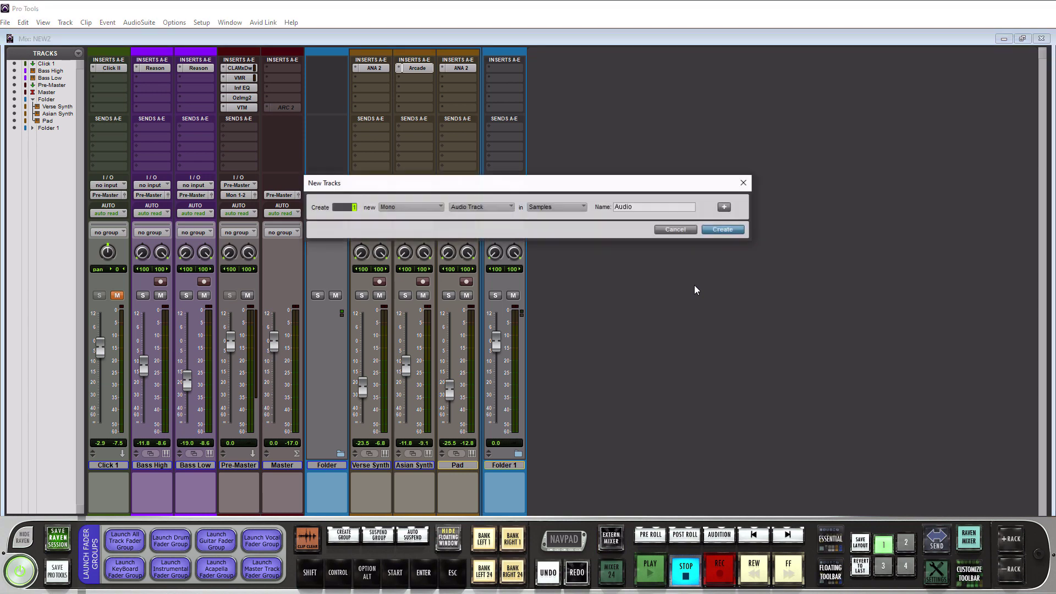
key(ctrl+Right)
key(ctrl+Down)
key(Return)
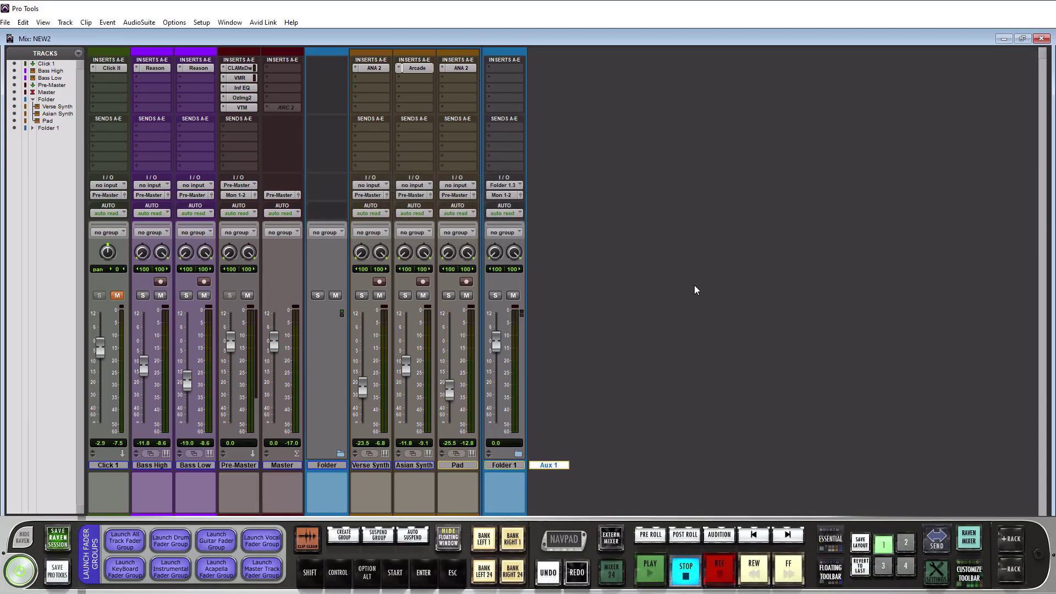
drag(543, 468, 209, 479)
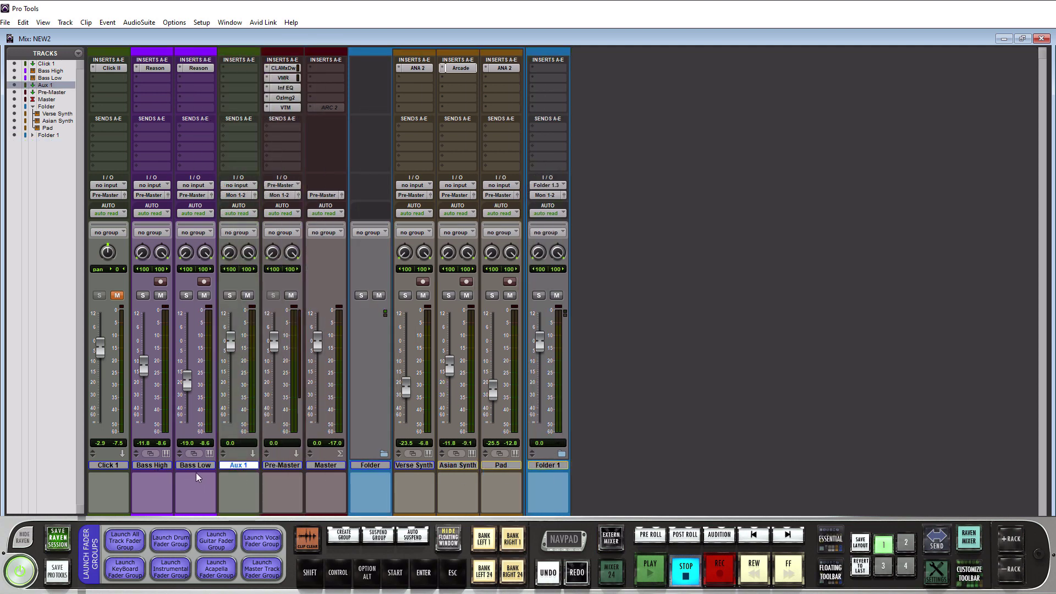
Set Aux 1's input to Bus 5-6 and send Bass High's output to Bus 5-6.
click(237, 185)
mouse_move(272, 226)
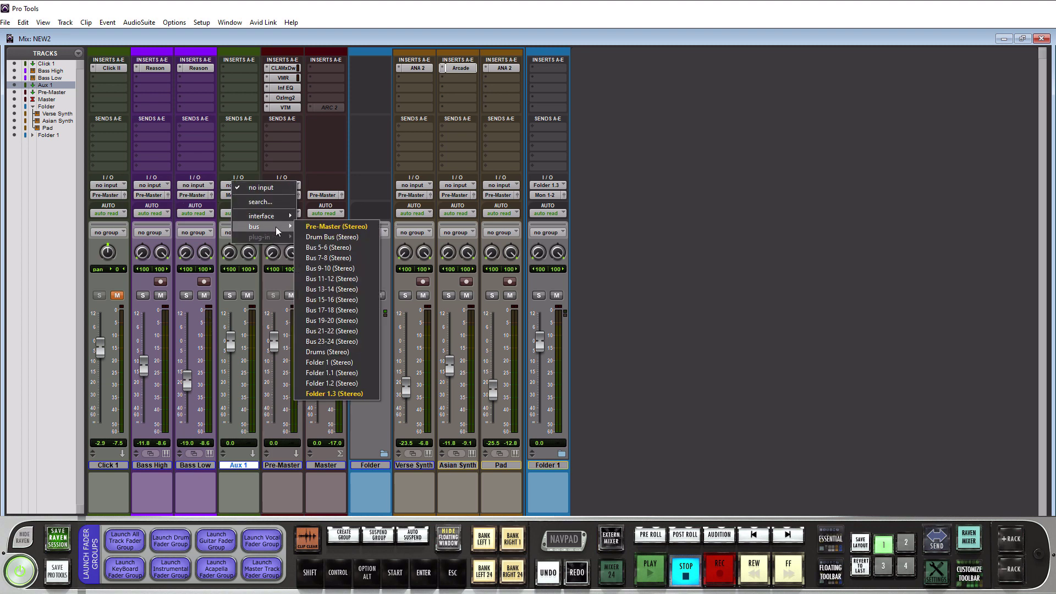
click(330, 247)
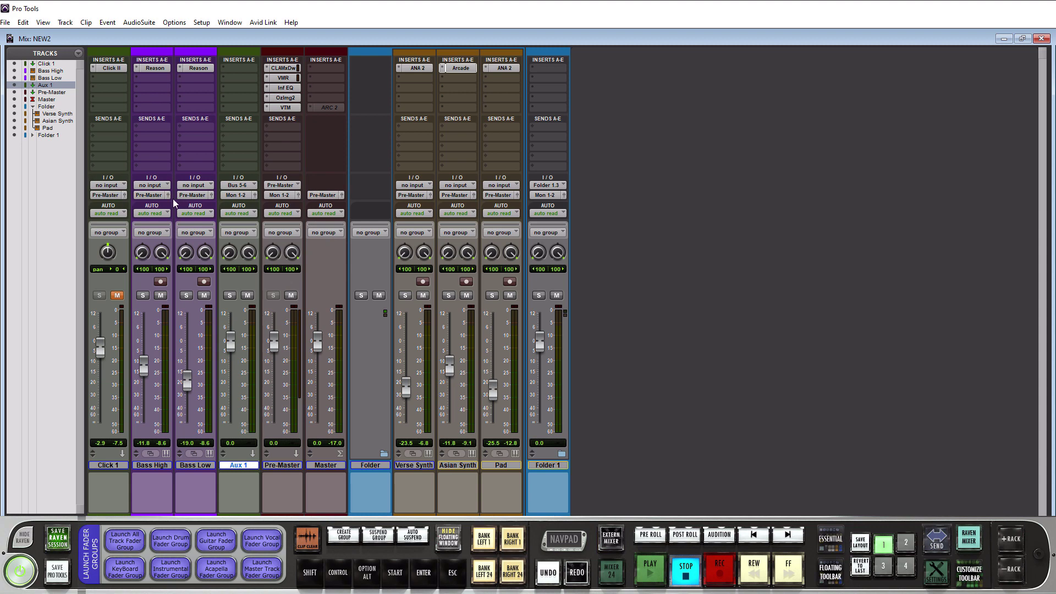
click(151, 196)
mouse_move(191, 236)
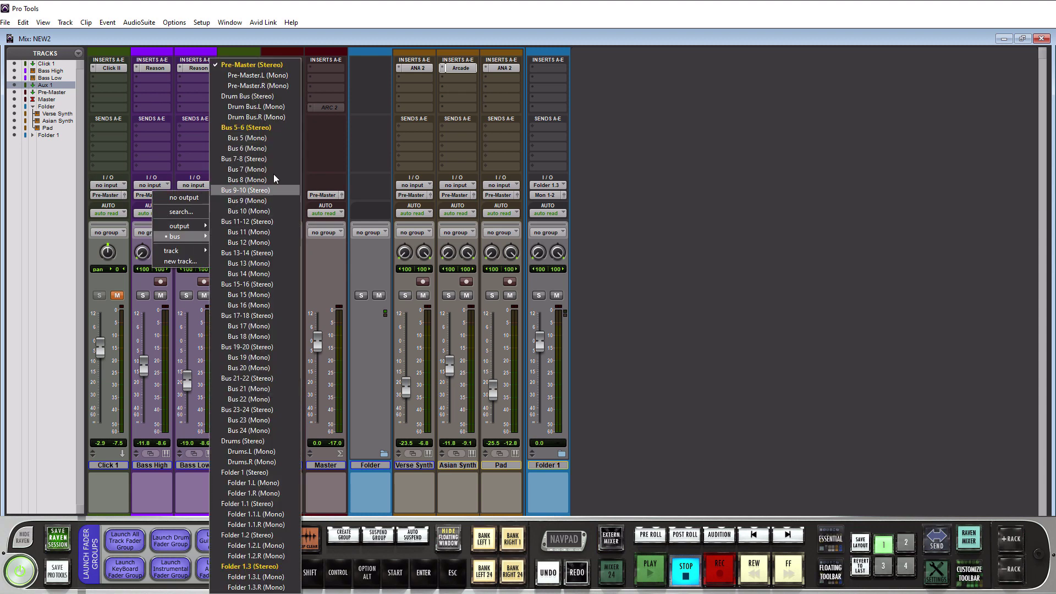
click(245, 127)
Send Bass Low's output to Bus 5-6 and Aux 1's output to Pre-Master.
click(193, 197)
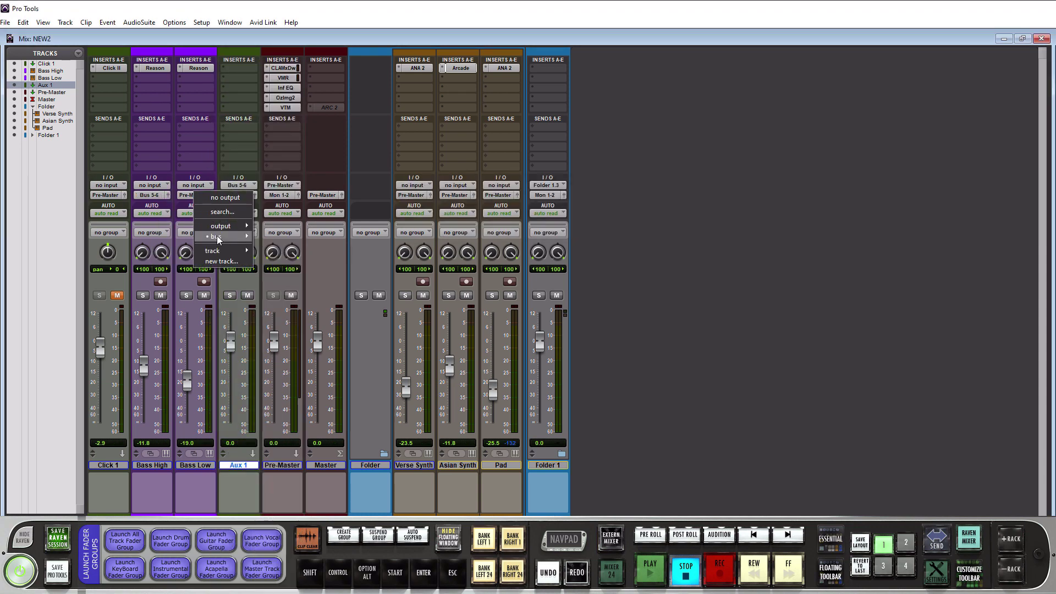
mouse_move(226, 235)
click(286, 132)
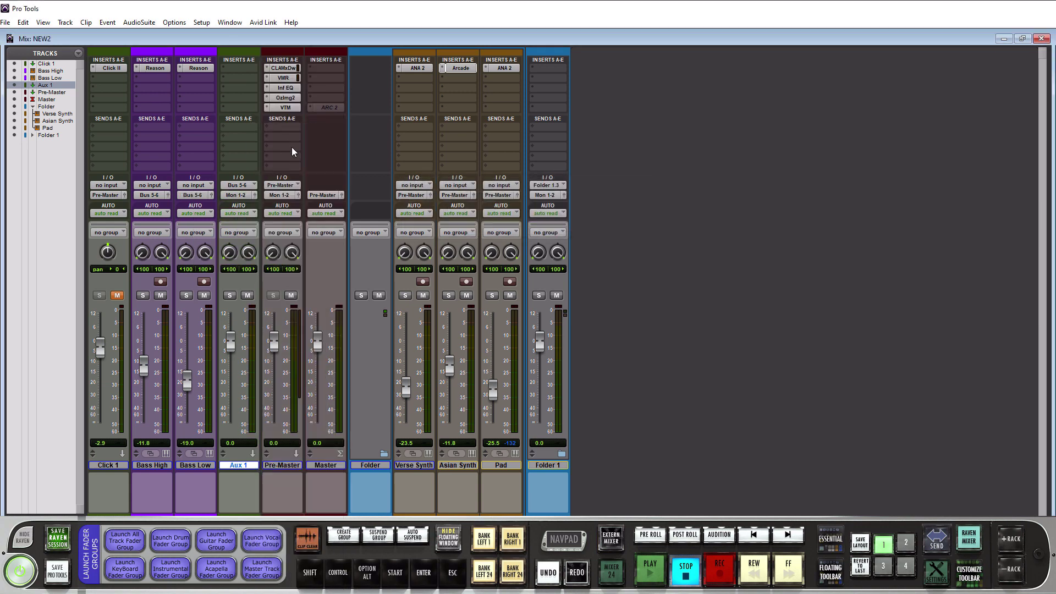
click(230, 194)
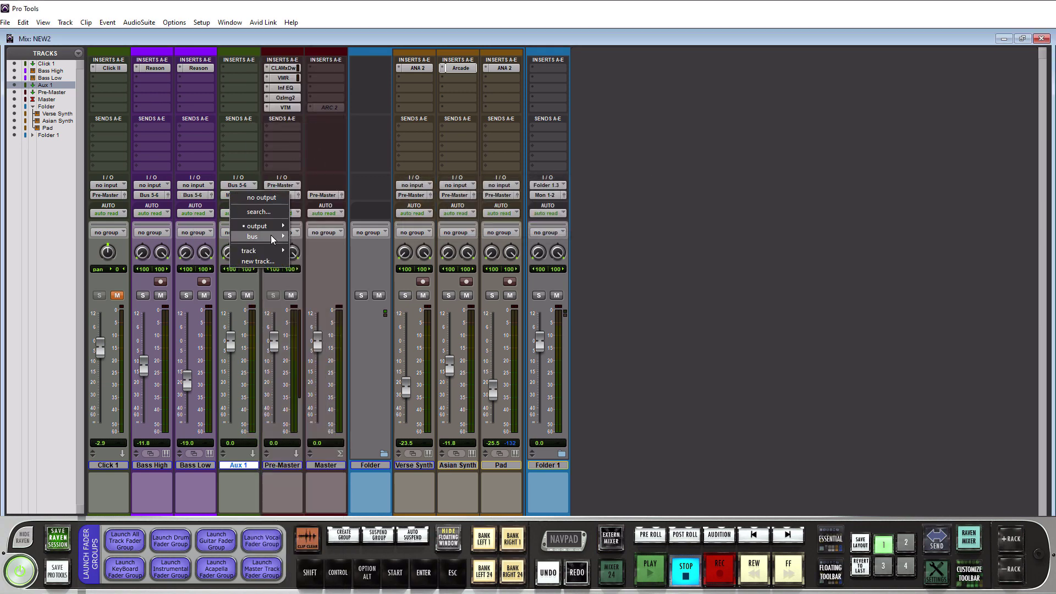
mouse_move(271, 235)
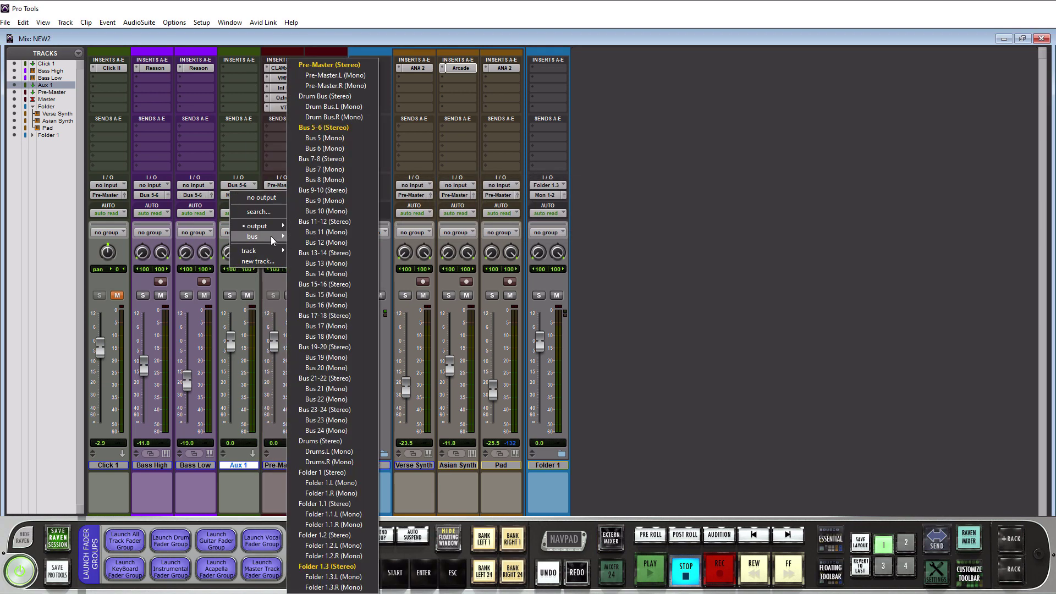
click(321, 67)
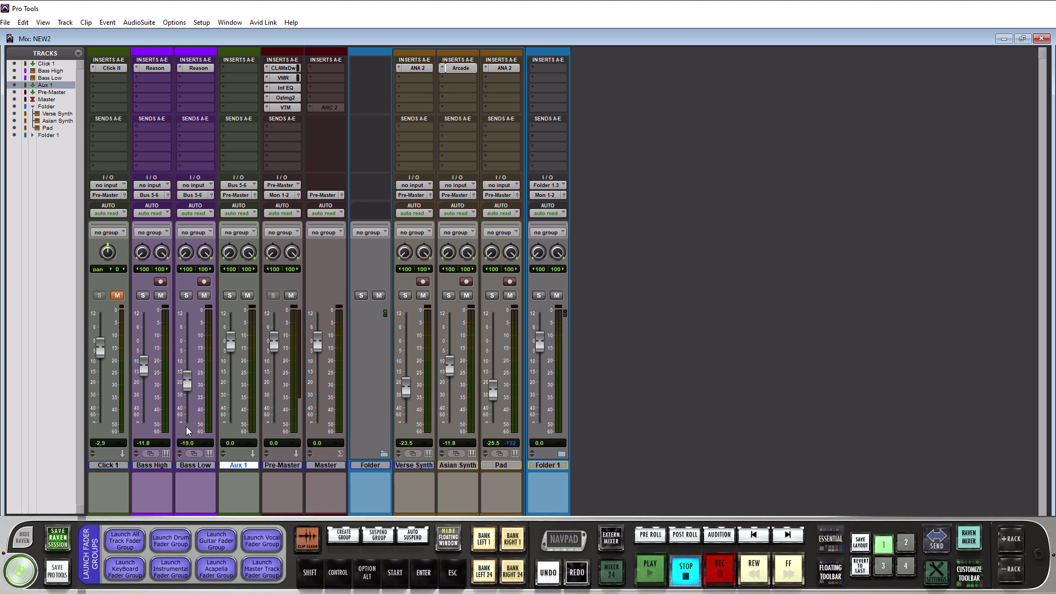
Use Convert Aux to Routing Folder on the Aux 1 track.
right_click(233, 465)
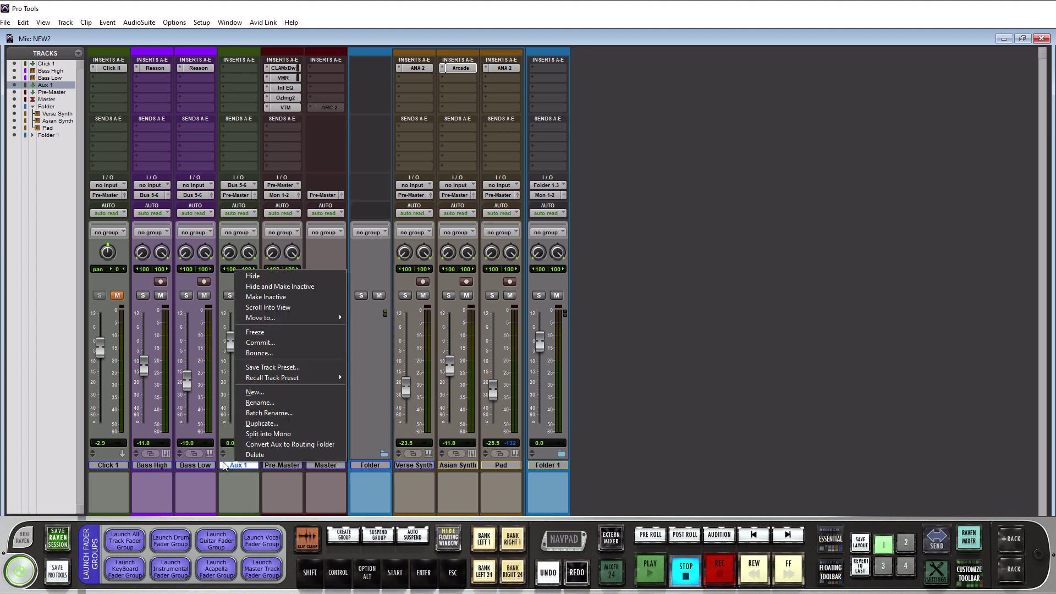
click(275, 445)
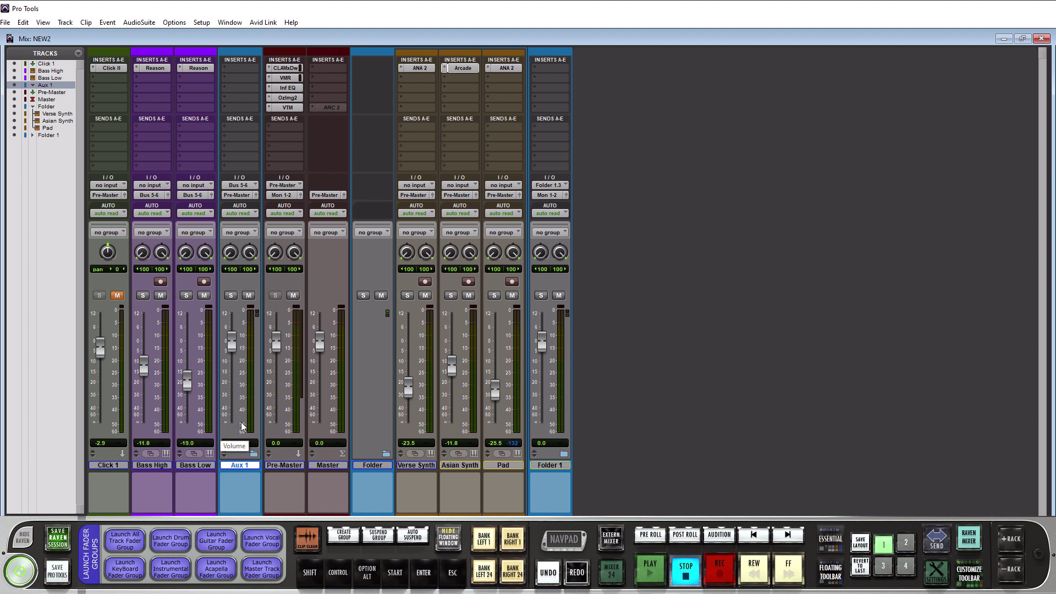
Nest Bass High and Bass Low inside Aux 1, then collapse the Aux 1 folder.
click(152, 466)
shift+click(197, 466)
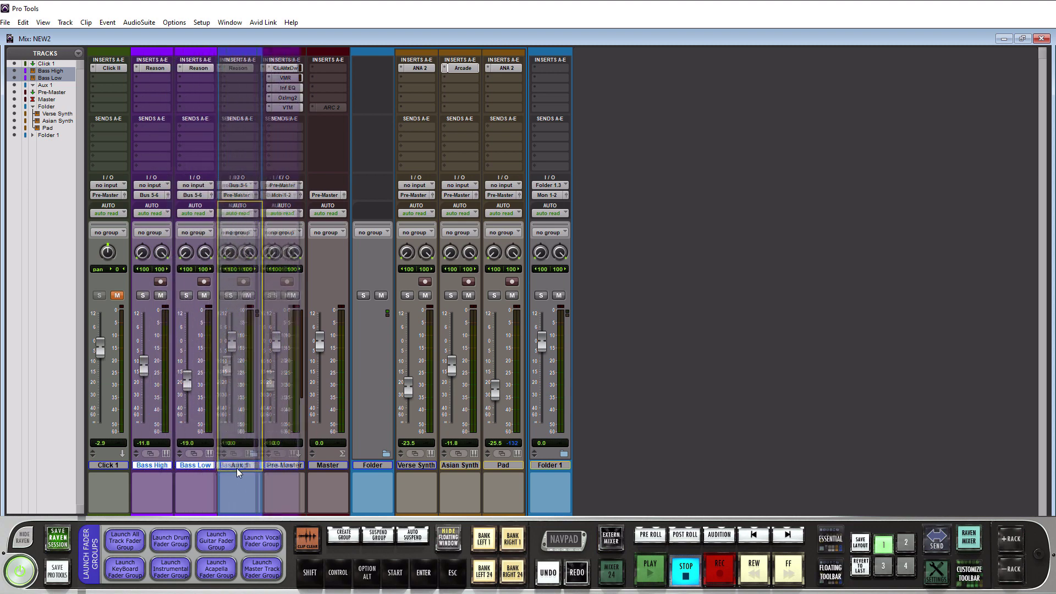
drag(241, 473, 241, 473)
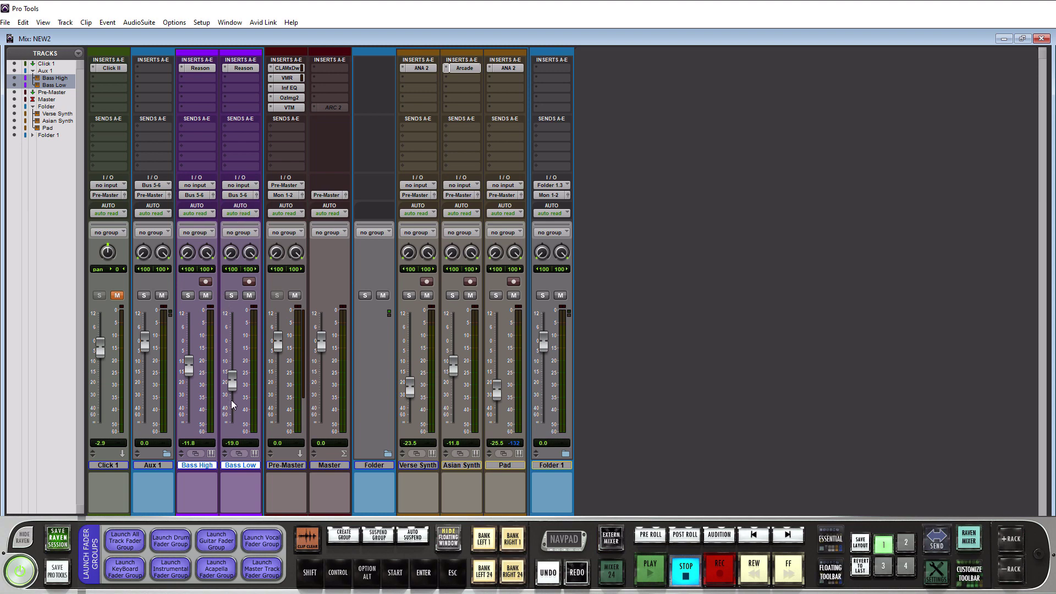
click(167, 454)
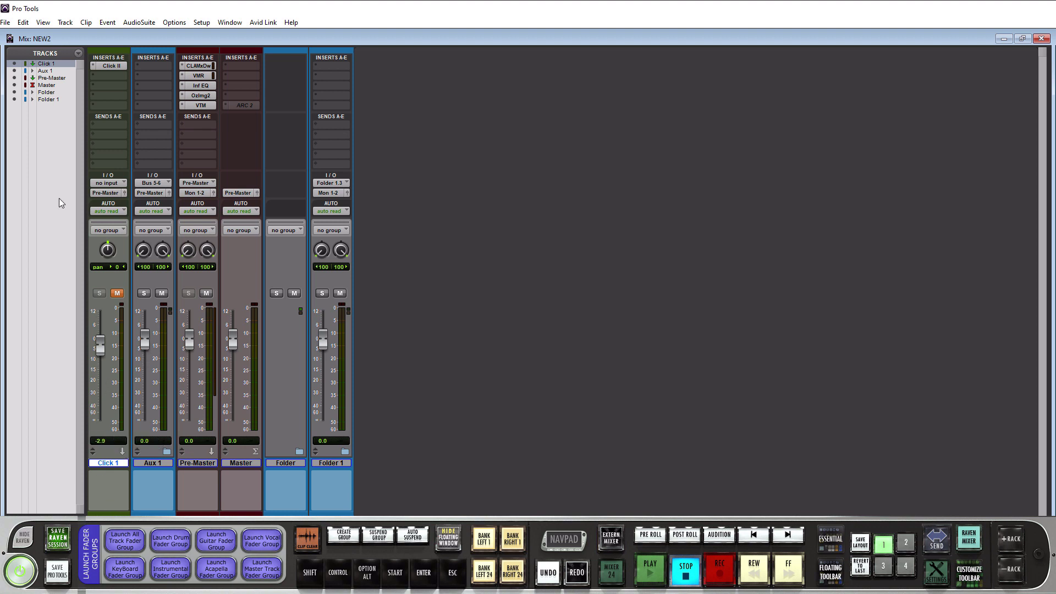
Drag Click 1 into the Aux 1 folder and back out, leaving it first in the mixer with Aux 1 expanded.
drag(110, 465, 148, 468)
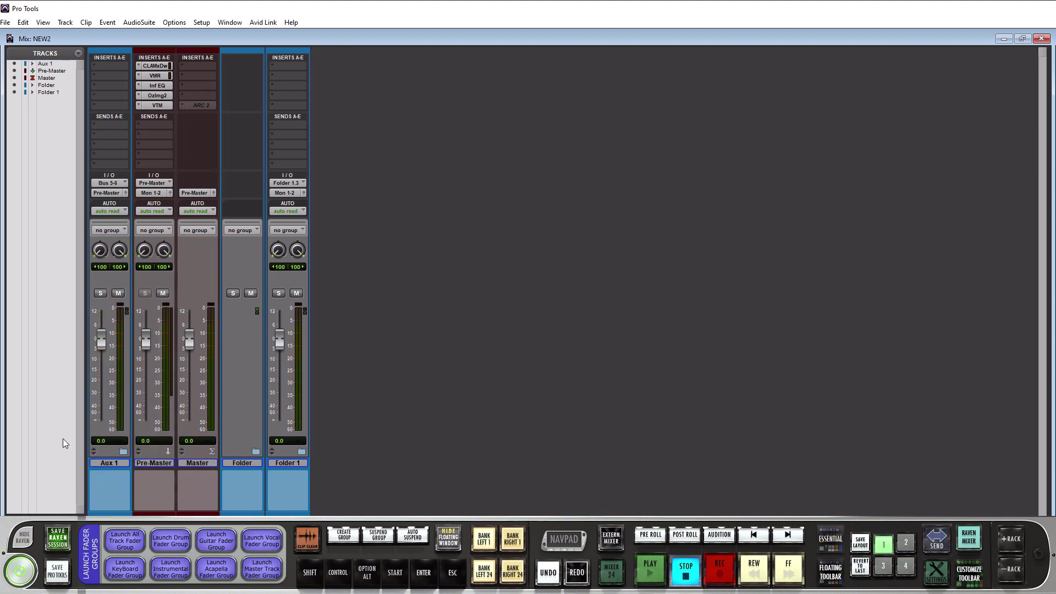
click(123, 452)
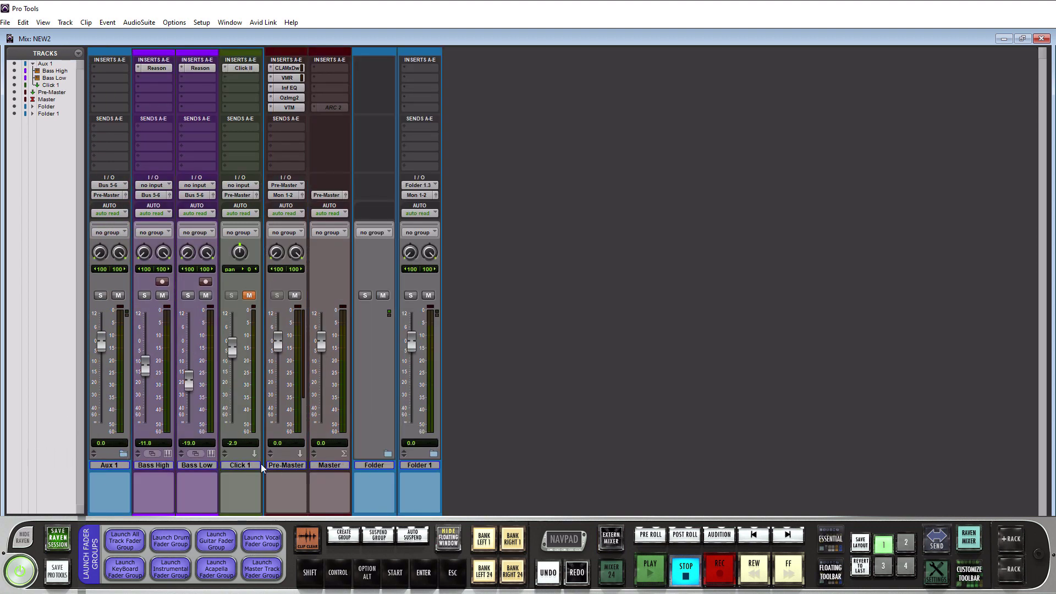
drag(249, 465, 98, 465)
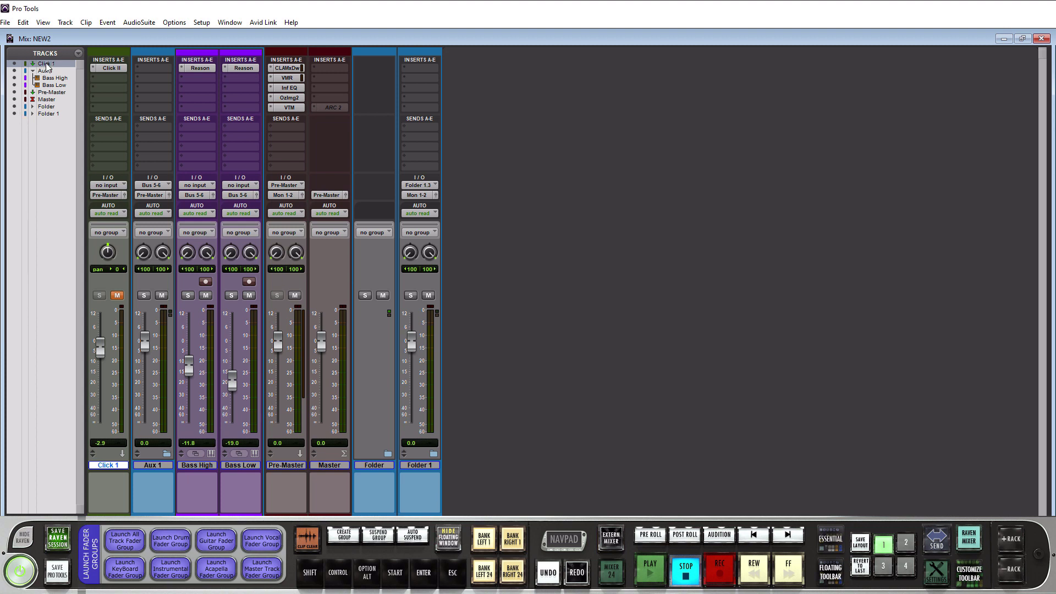
drag(46, 67, 46, 75)
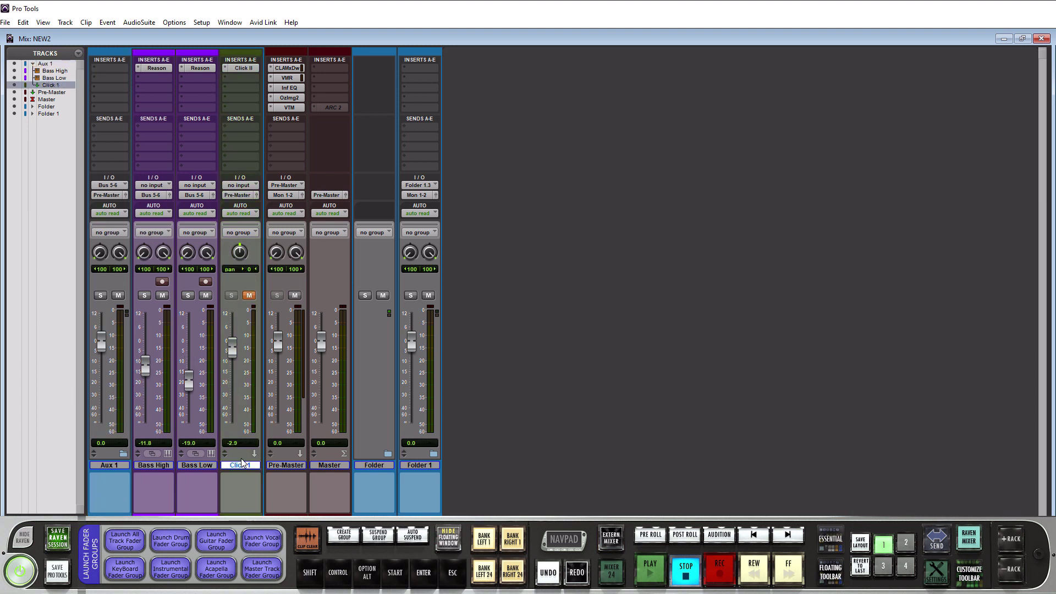
click(123, 453)
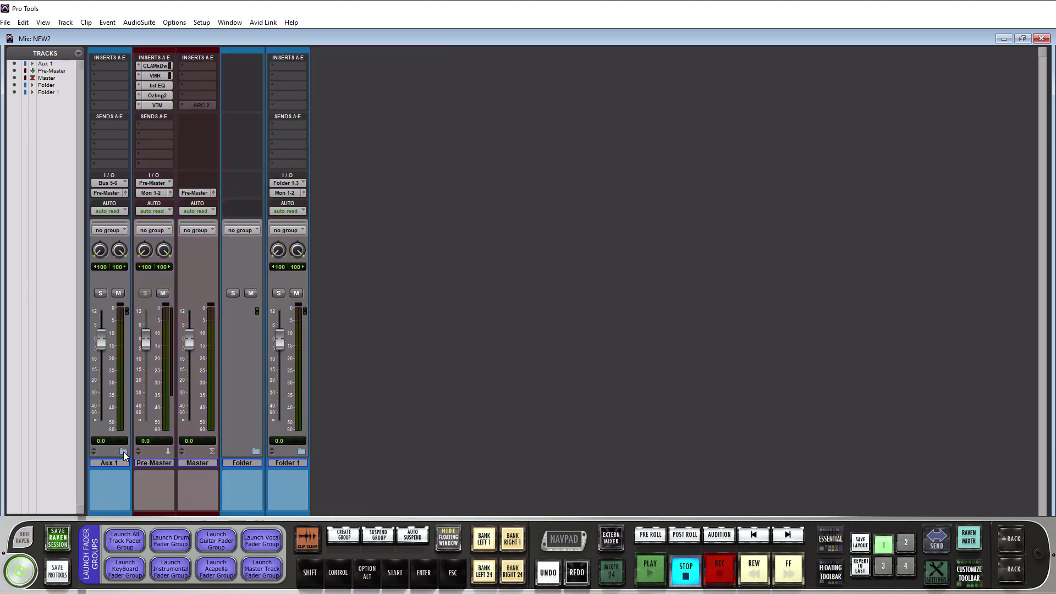
click(124, 452)
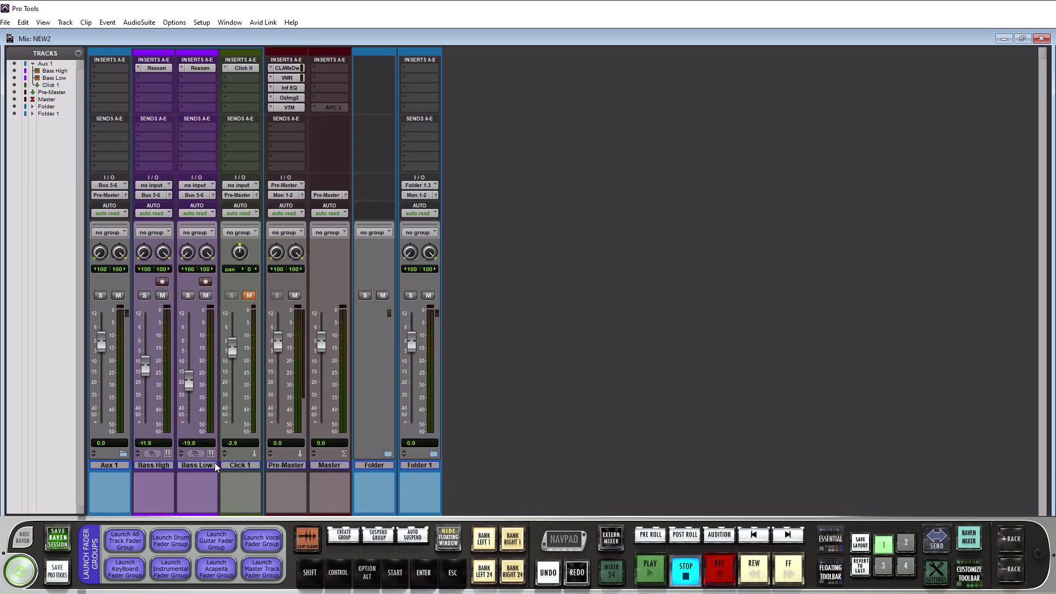
drag(240, 466, 99, 462)
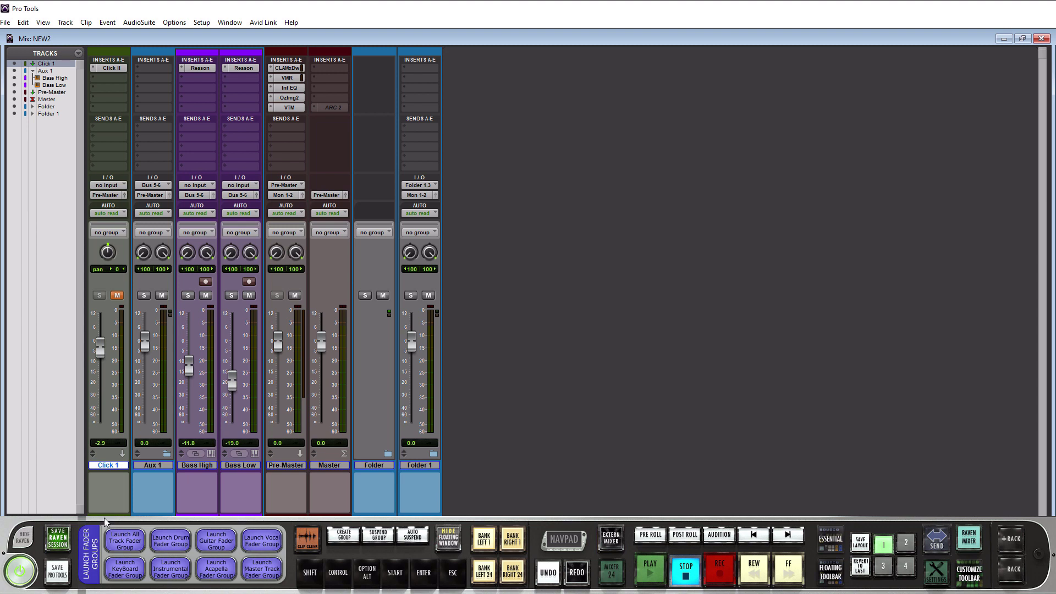
Use Click 1's Move to... option to place it in Aux 1 after Bass High and Bass Low.
right_click(108, 467)
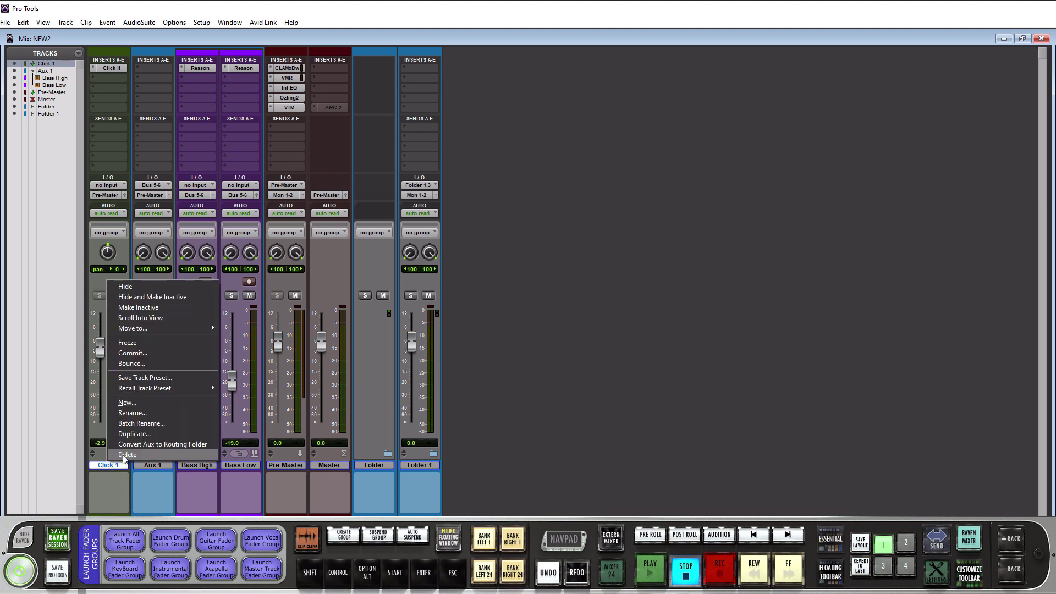
mouse_move(189, 326)
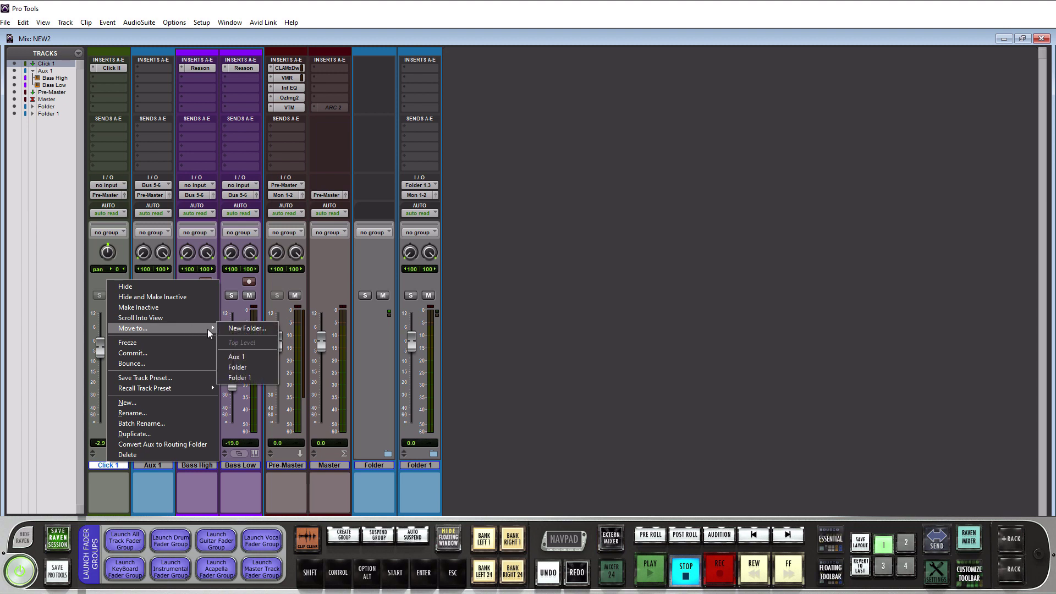
click(237, 357)
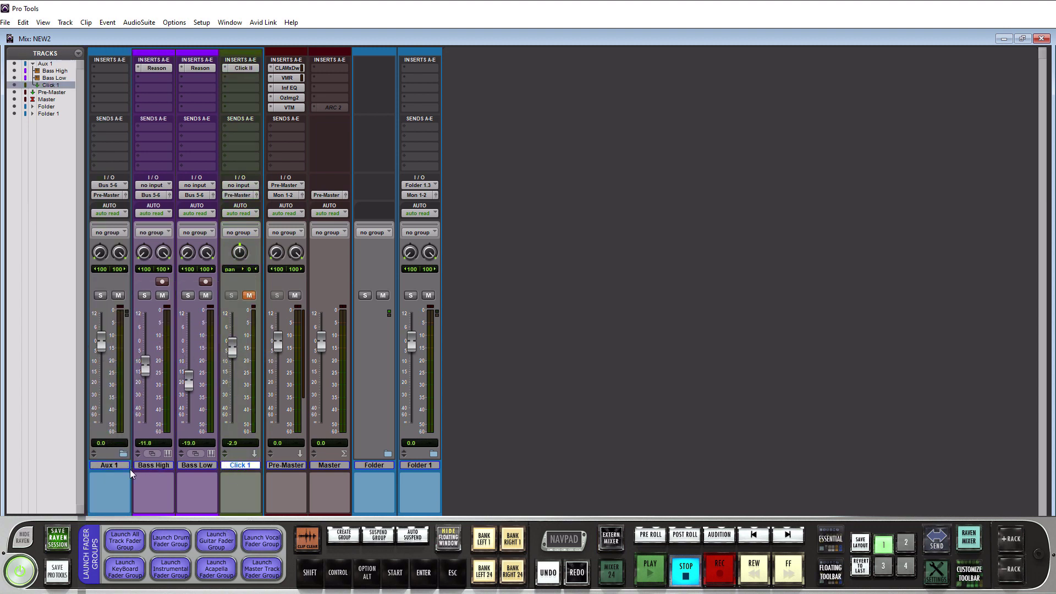
Undo Click 1's move into Aux 1, then undo/redo the folder toggle until Aux 1 ends collapsed.
key(ctrl+z)
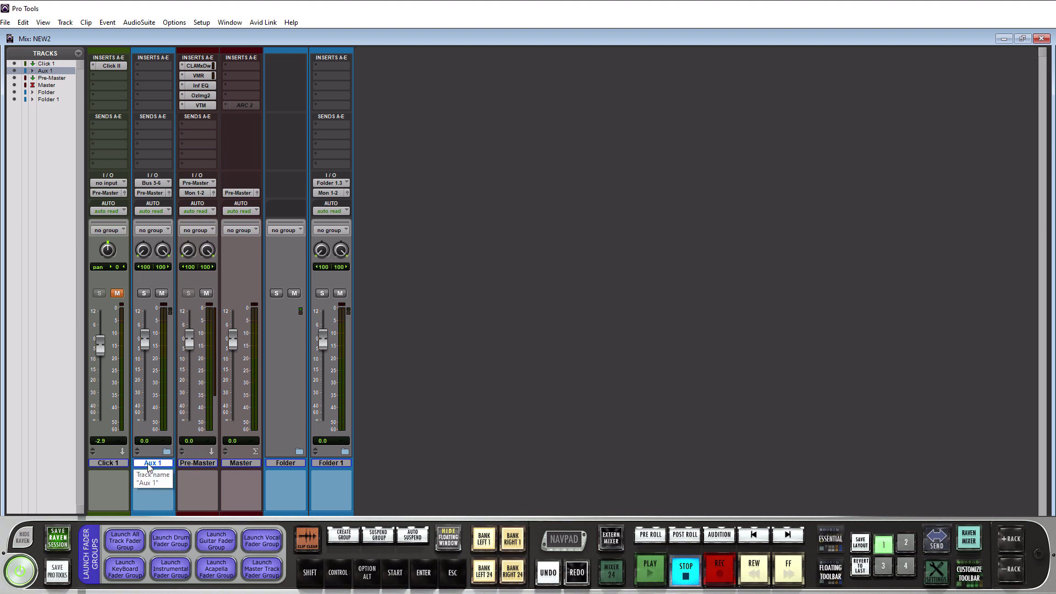
key(ctrl+z)
key(ctrl+shift+z)
key(ctrl+z)
key(ctrl+shift+z)
key(ctrl+z)
key(ctrl+shift+z)
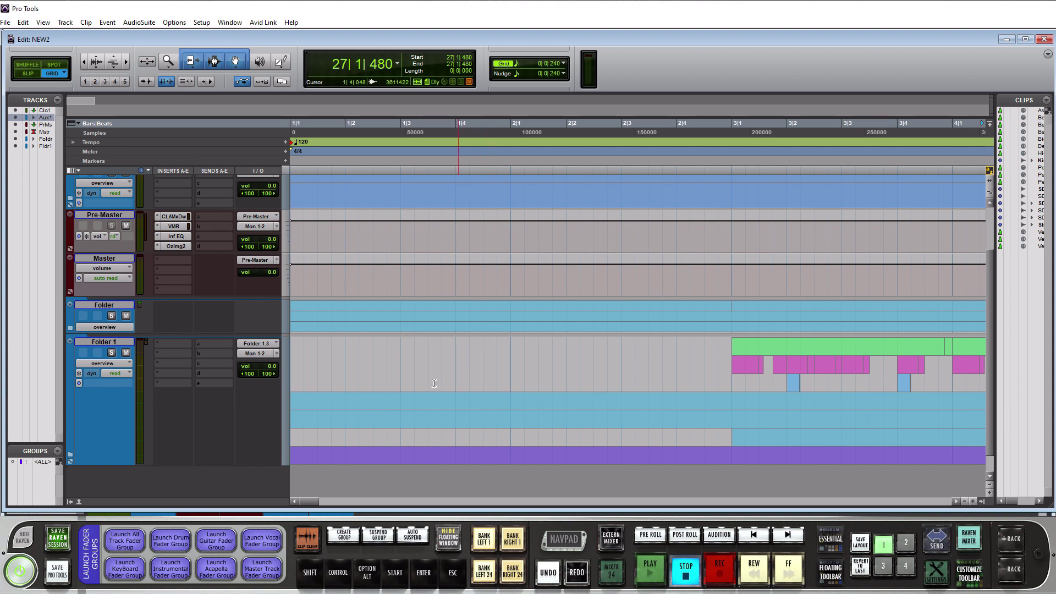
Select 3|1 to 4|1 across the Folder 1 tracks, nudging the selection to bar 4 and back.
drag(307, 500, 317, 503)
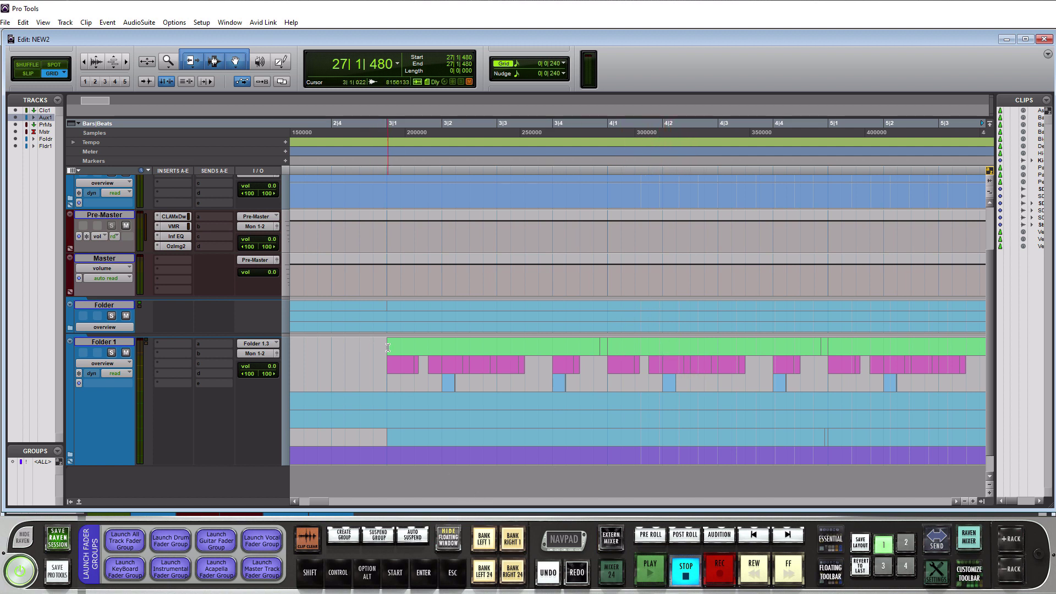
drag(388, 347, 609, 383)
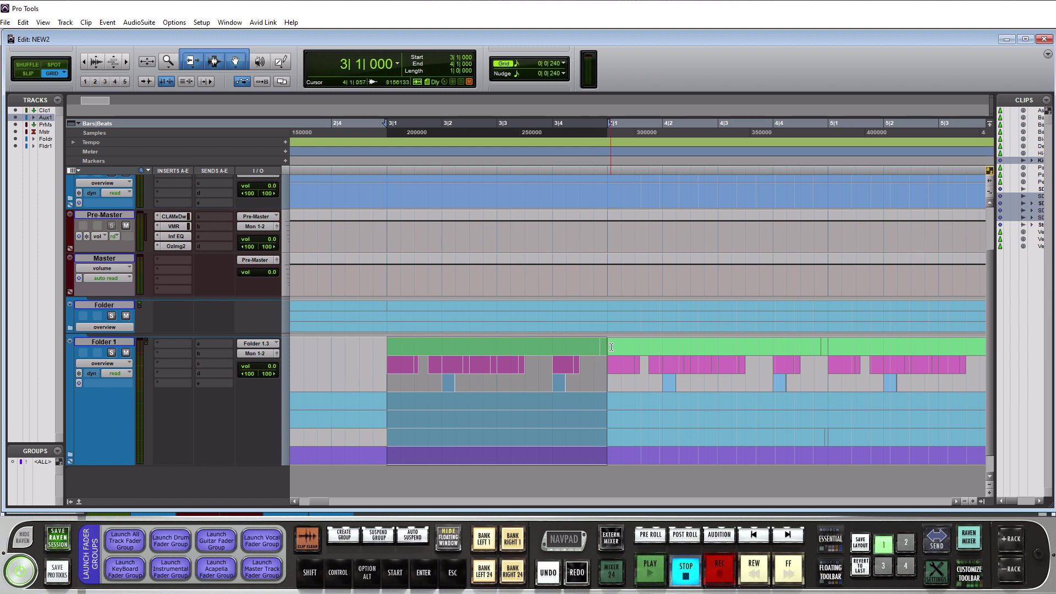
key(Right)
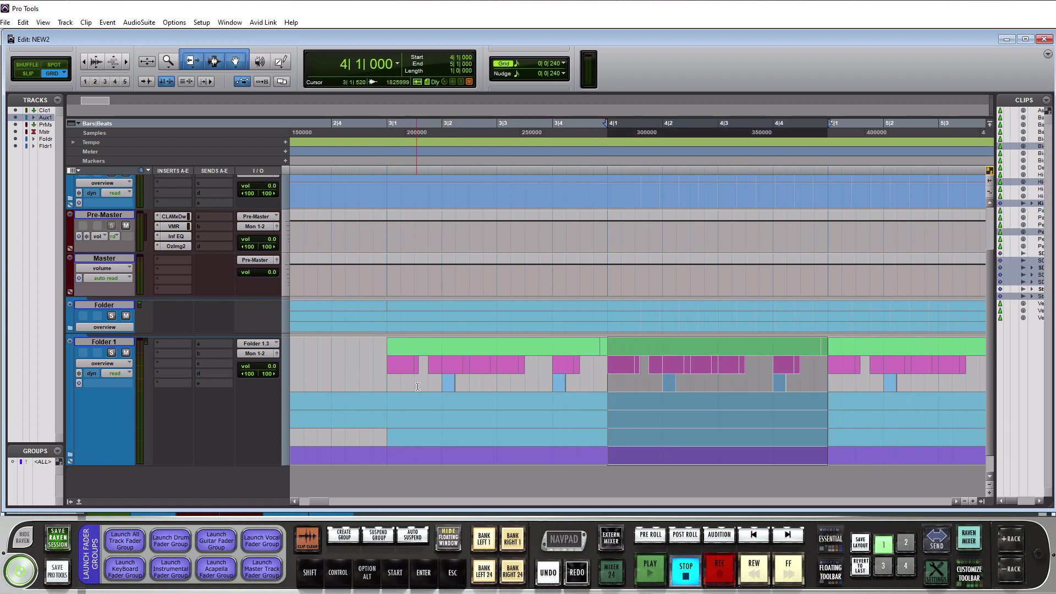
key(Left)
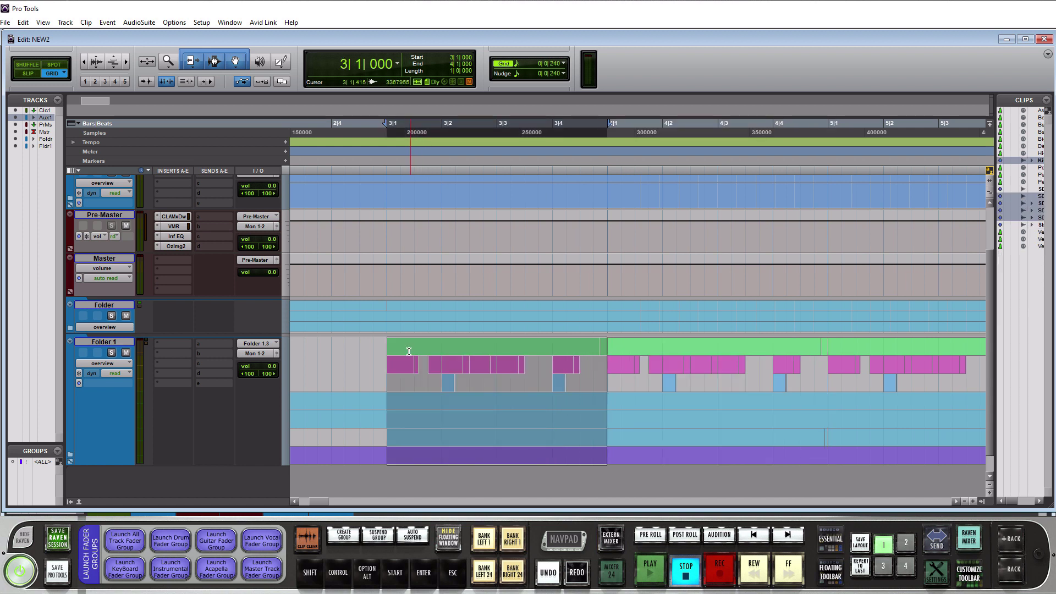
scroll(100, 458, up, 2)
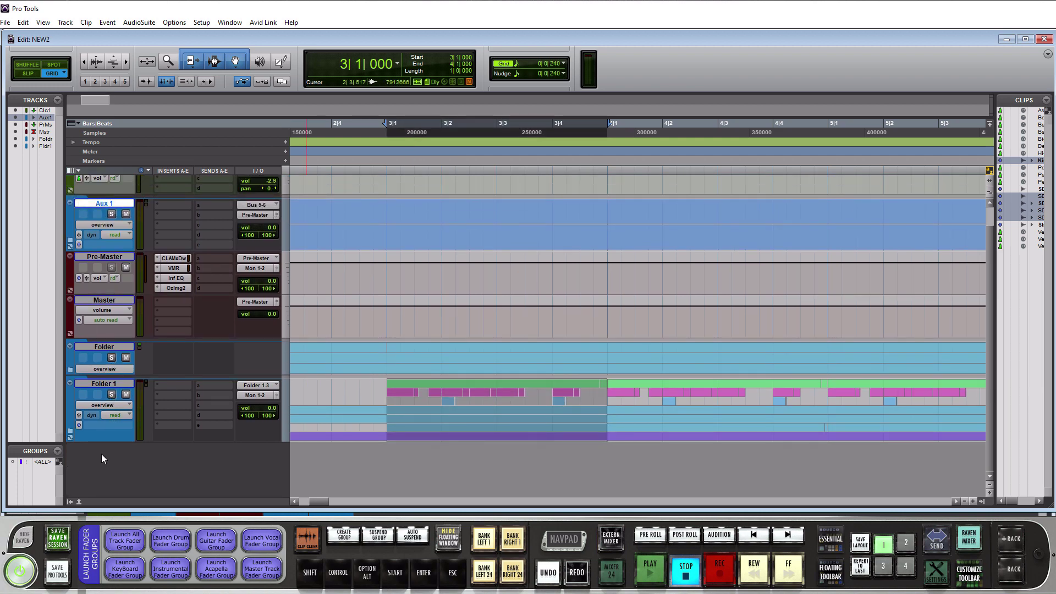
click(70, 433)
scroll(305, 433, down, 5)
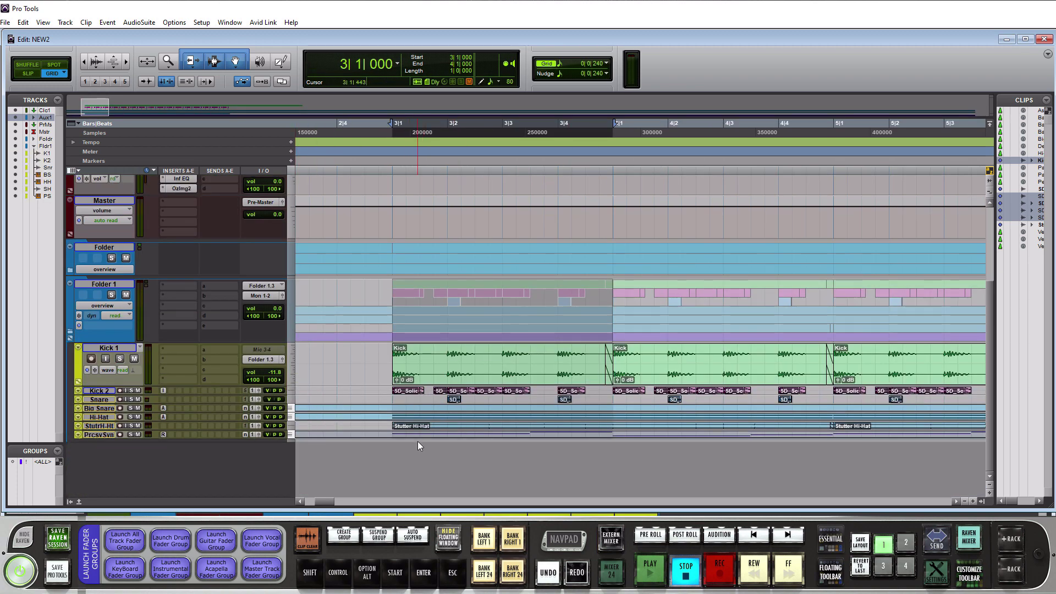
click(69, 332)
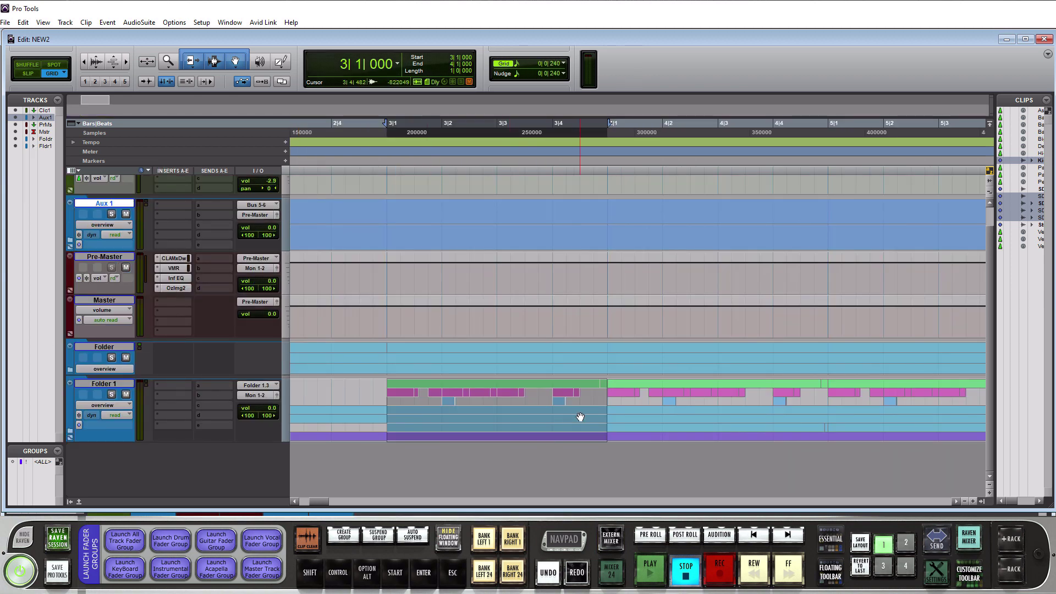